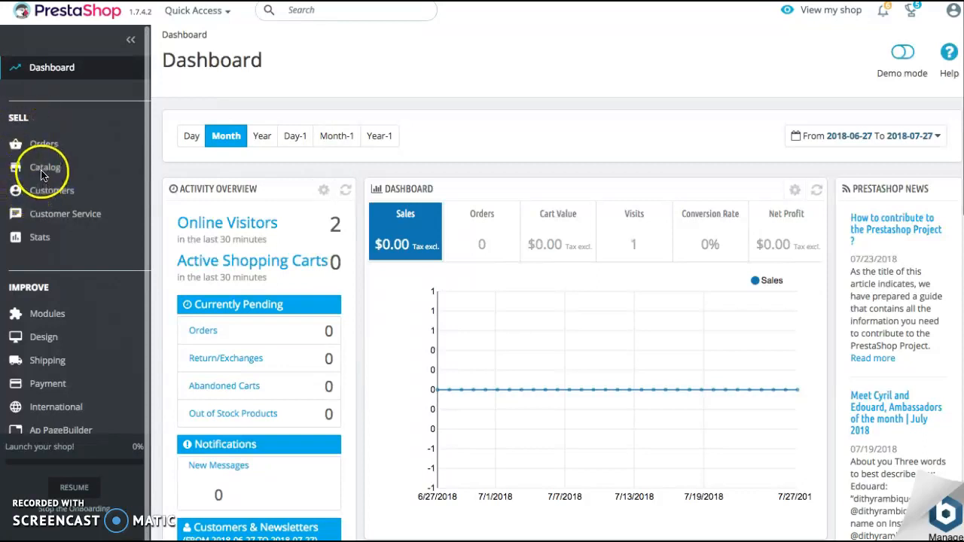
Open the list of the shop's catalog categories
mouse_move(53, 172)
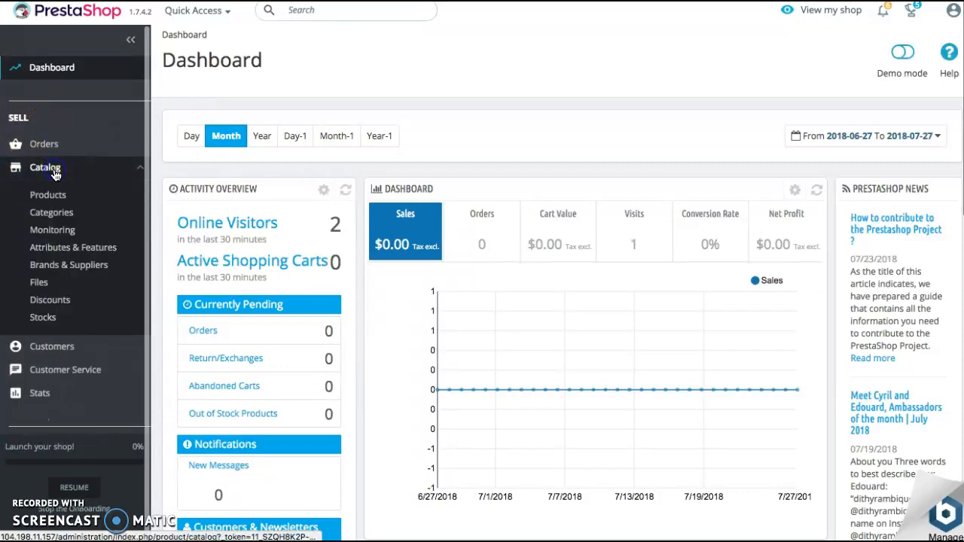
left_click(43, 215)
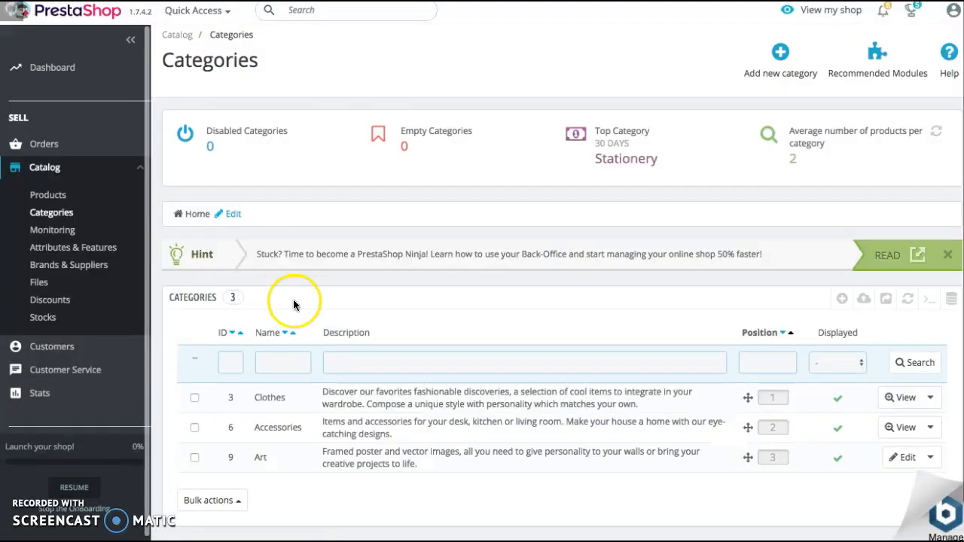
scroll(293, 299, "down", 1)
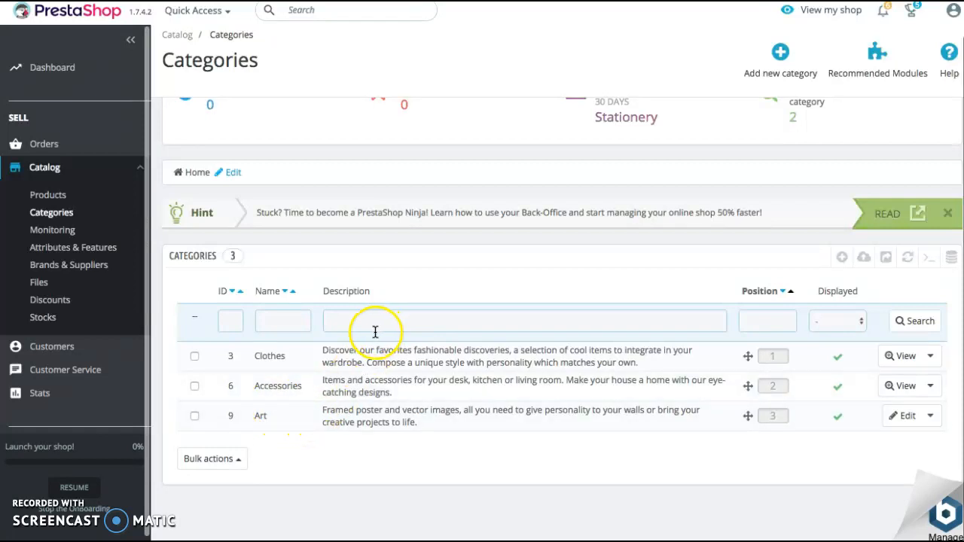
Create and save a new displayed category named Outdoors under the Home parent category
left_click(782, 57)
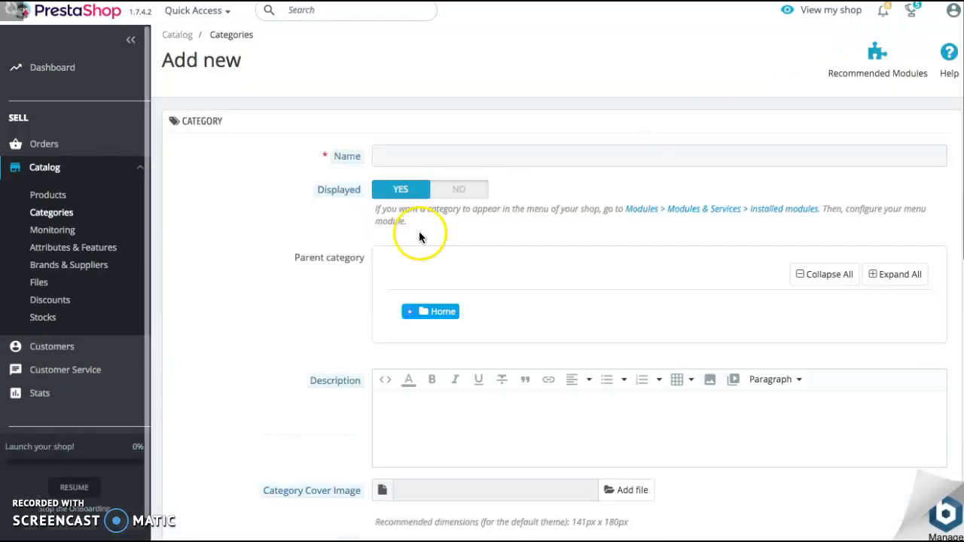
left_click(392, 160)
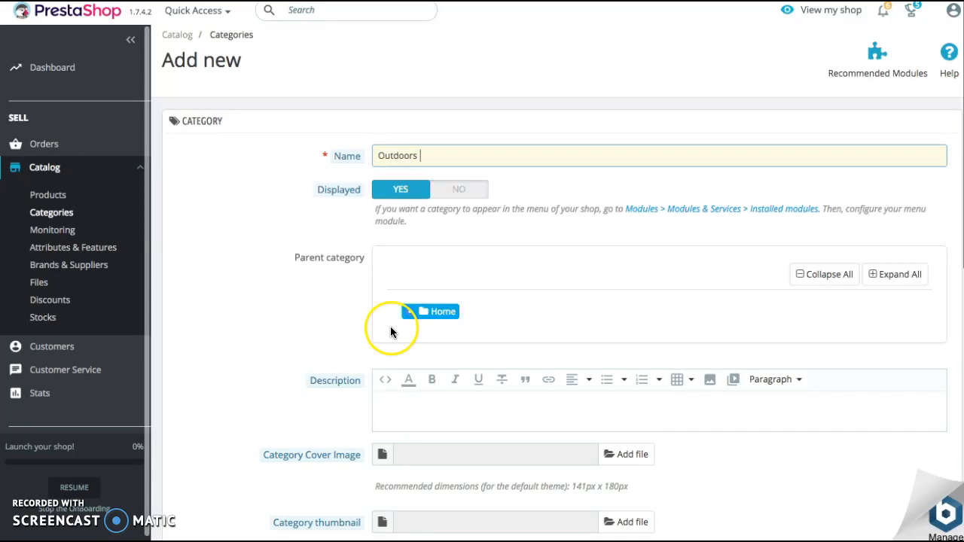
scroll(390, 327, "down", 1)
scroll(394, 381, "down", 1)
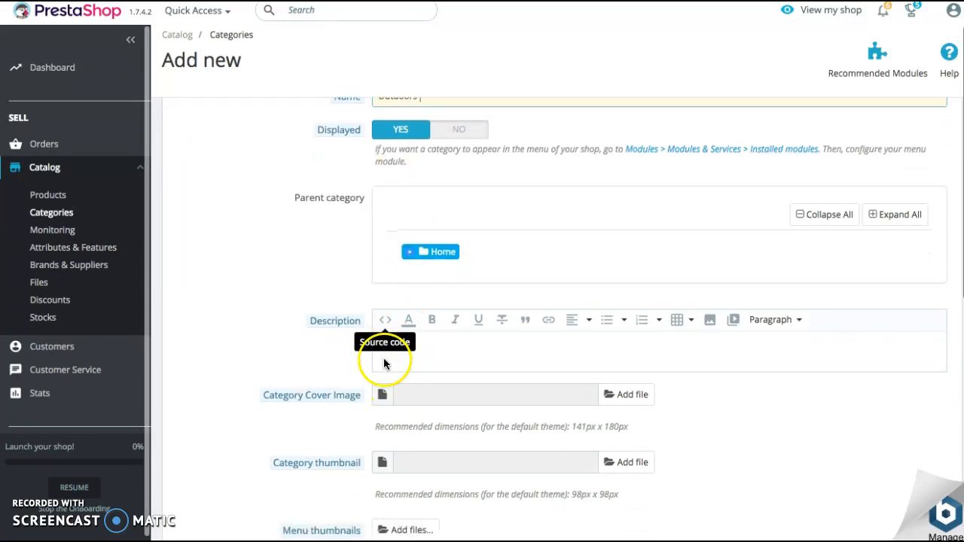
scroll(392, 373, "down", 2)
scroll(446, 315, "down", 3)
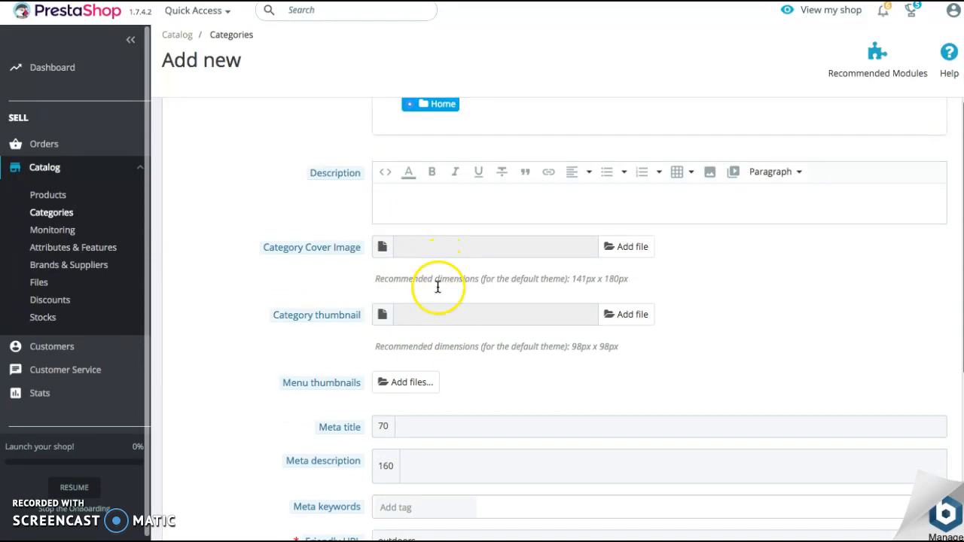
scroll(437, 282, "down", 2)
scroll(427, 235, "down", 7)
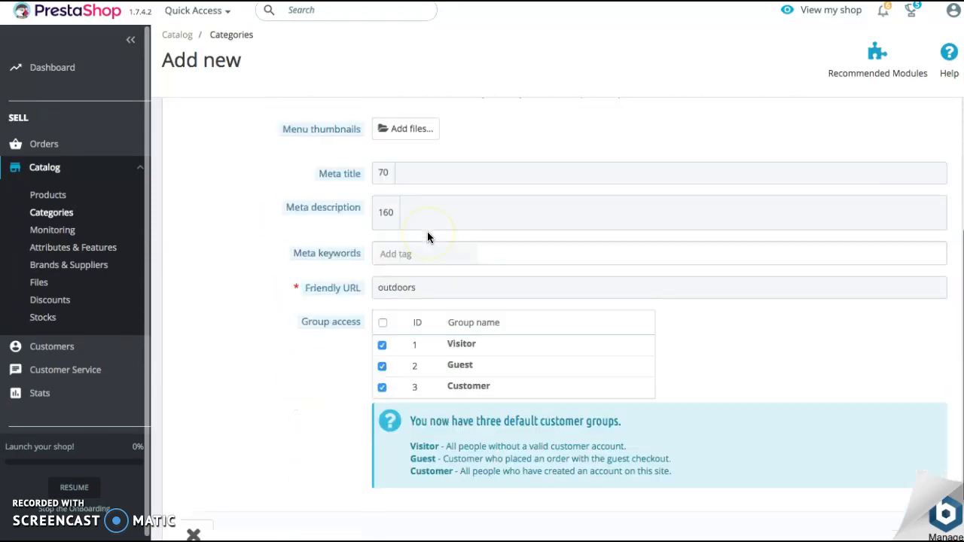
left_click(932, 456)
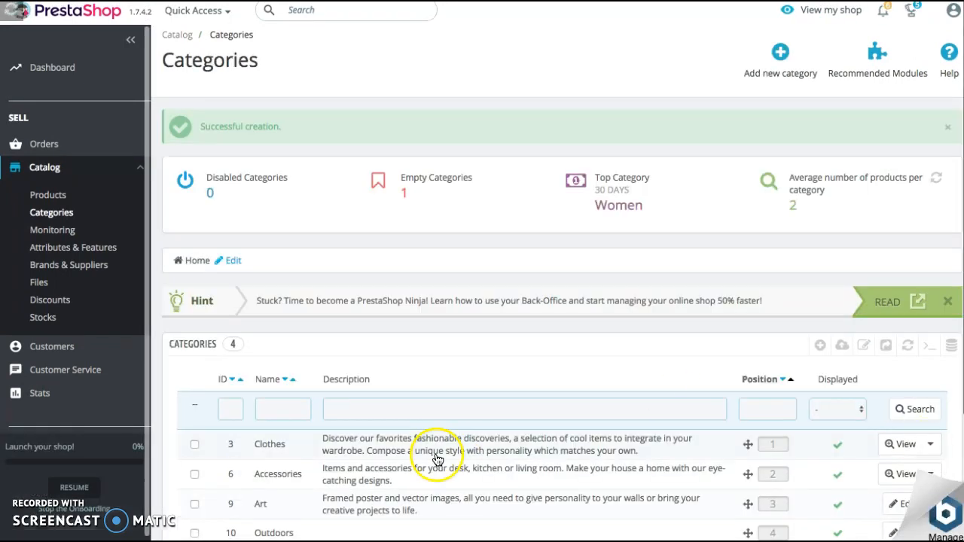
Check the updated category list and open the catalog's product list
scroll(435, 459, "down", 2)
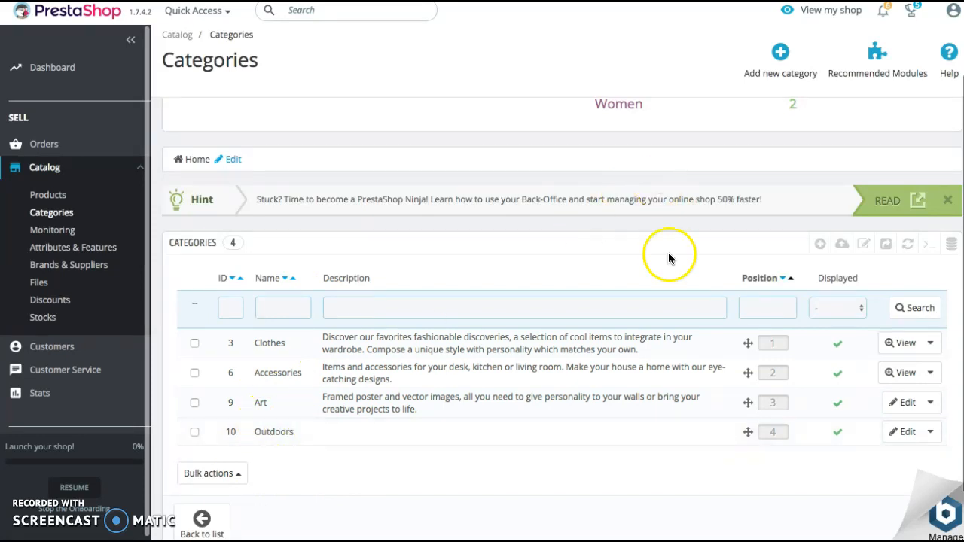
scroll(672, 272, "down", 2)
scroll(327, 260, "up", 4)
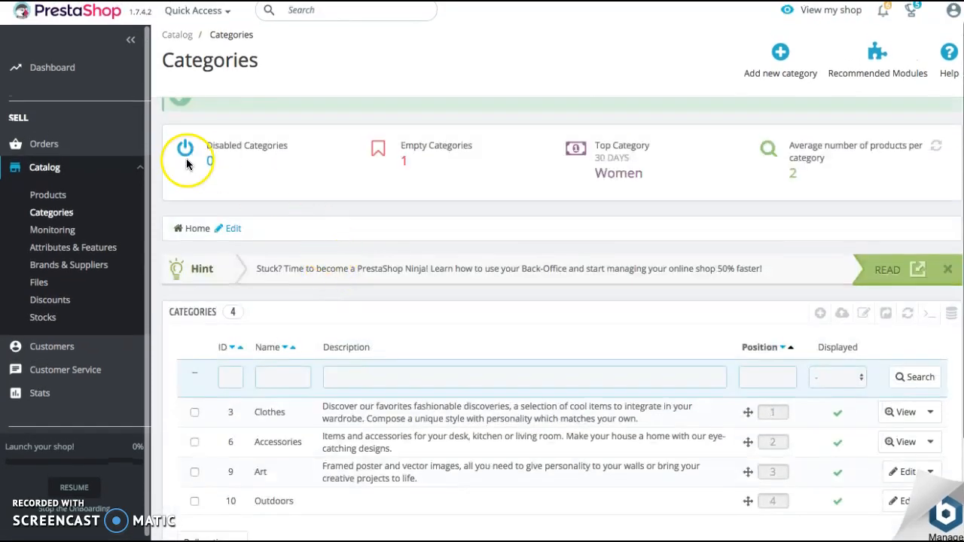
left_click(48, 198)
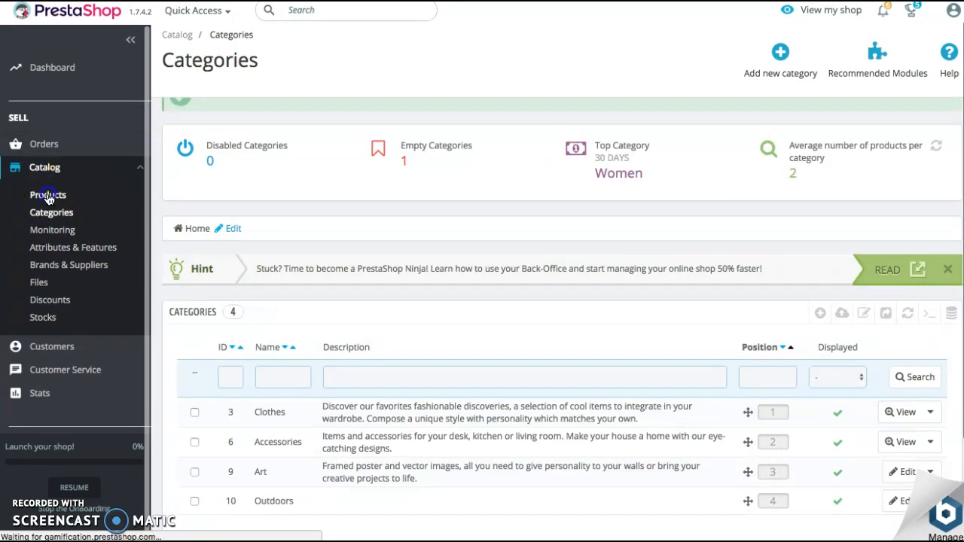
left_click(50, 197)
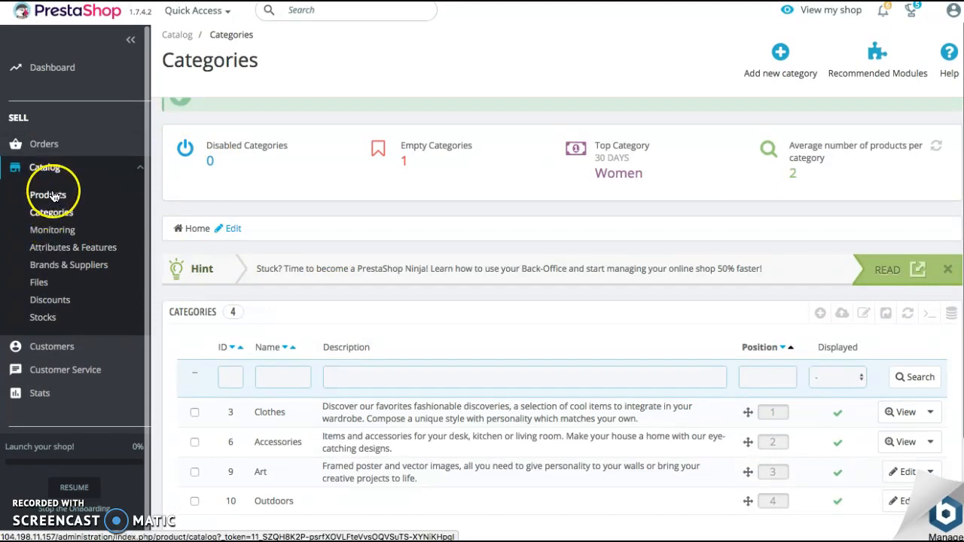
left_click(50, 197)
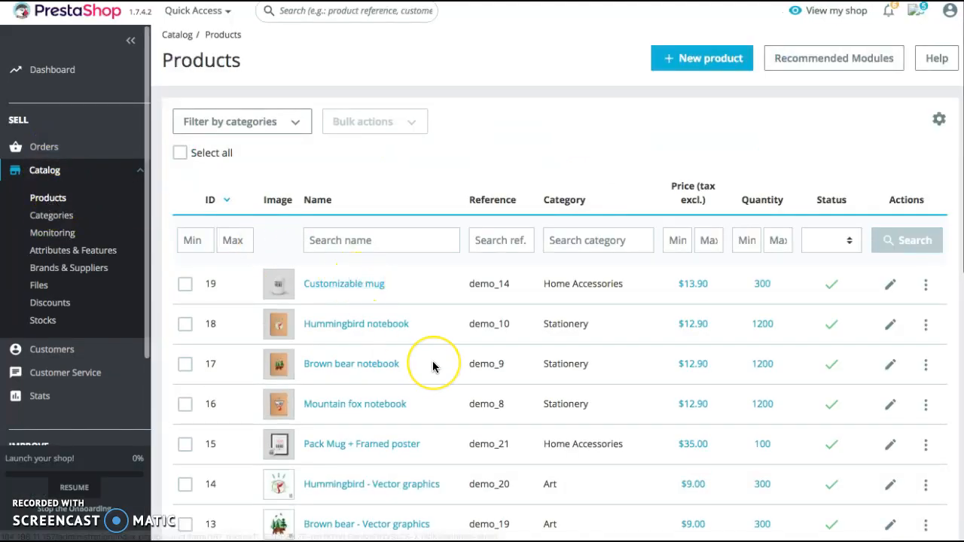
Look through the existing products and examine their names, categories, prices and quantities
scroll(431, 367, "down", 7)
scroll(390, 302, "up", 4)
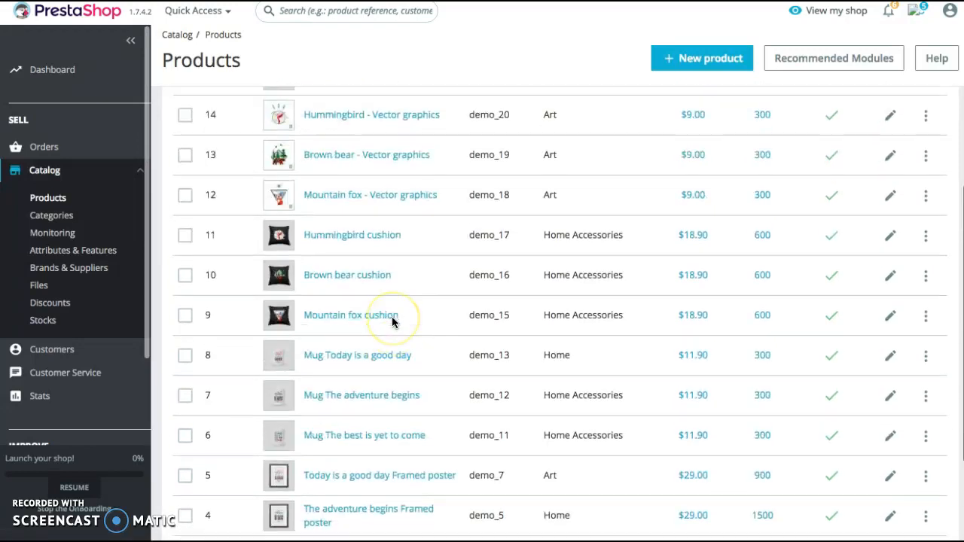
scroll(391, 323, "up", 5)
left_click(301, 337)
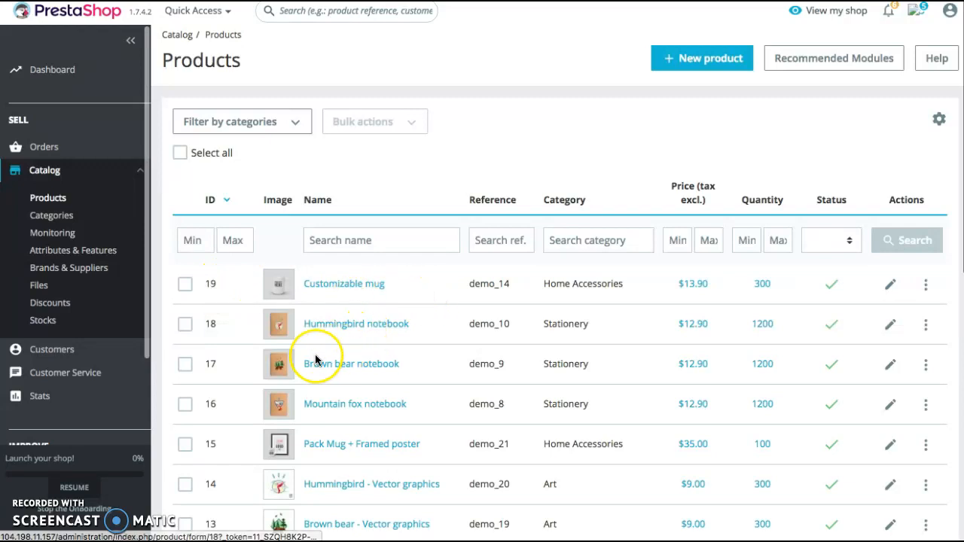
scroll(314, 363, "down", 1)
scroll(327, 369, "down", 2)
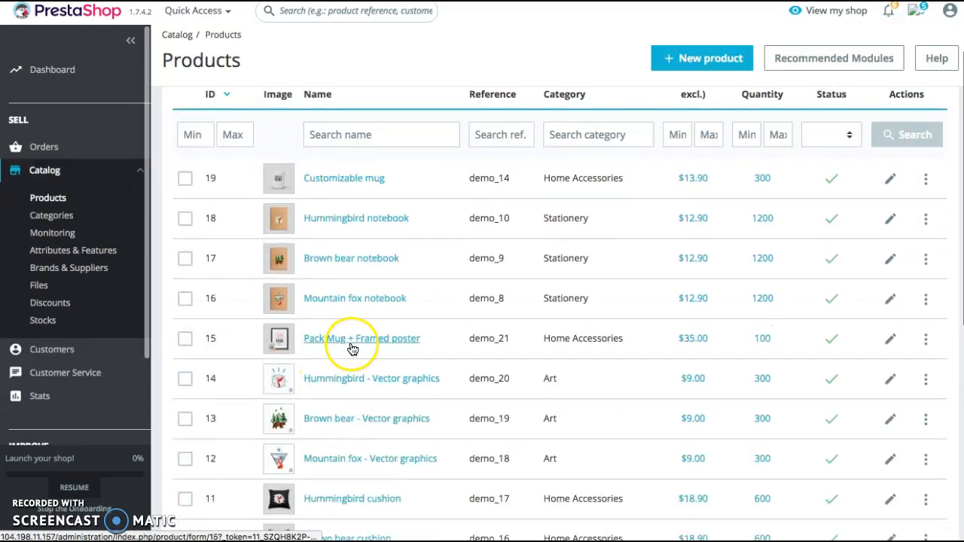
scroll(331, 340, "down", 2)
scroll(327, 377, "down", 1)
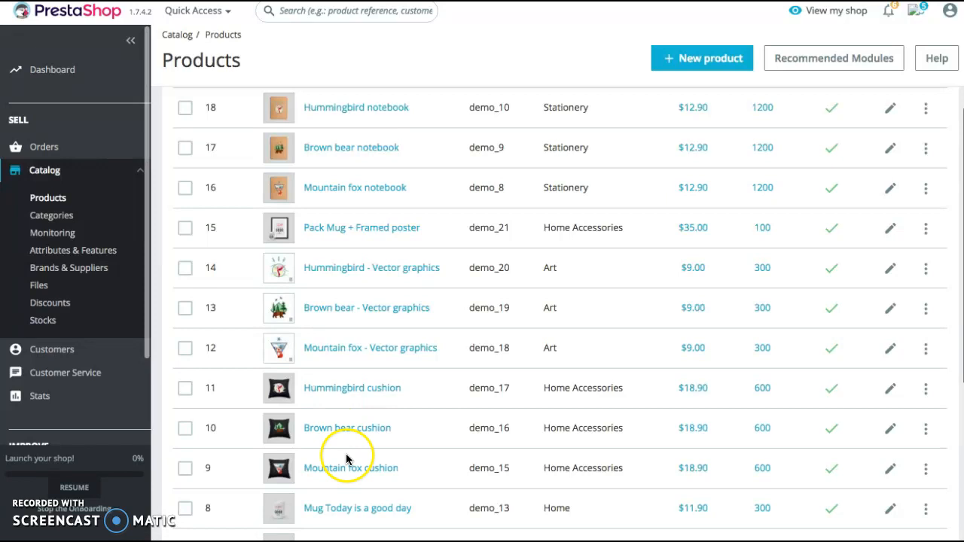
scroll(345, 456, "down", 3)
scroll(392, 226, "up", 8)
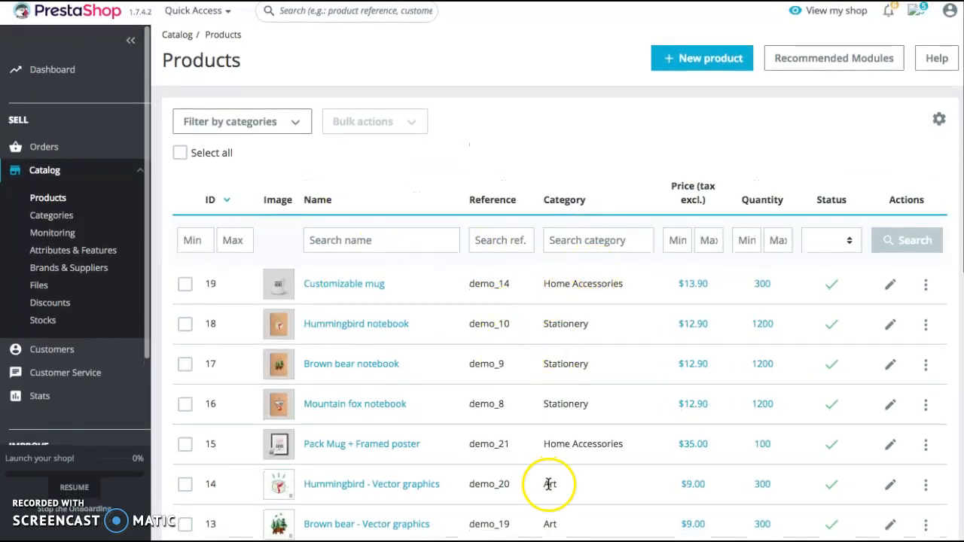
scroll(573, 494, "down", 1)
scroll(577, 392, "up", 1)
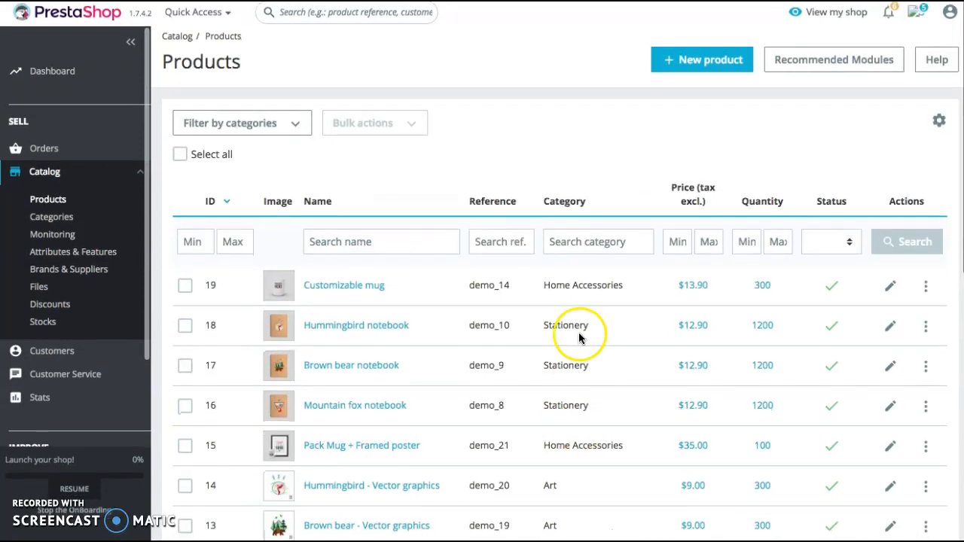
Start a new standard product and name it Awesome Cool Hammocks
left_click(681, 67)
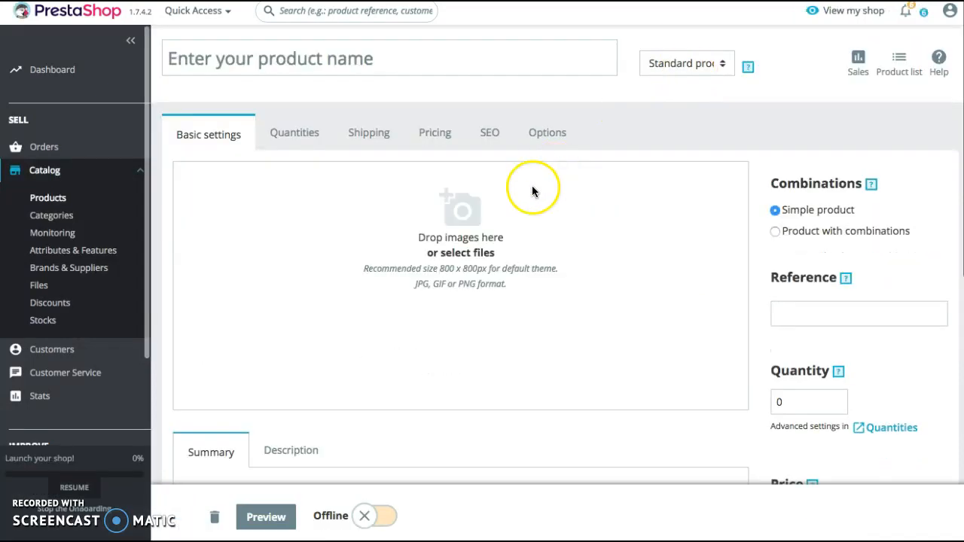
left_click(247, 60)
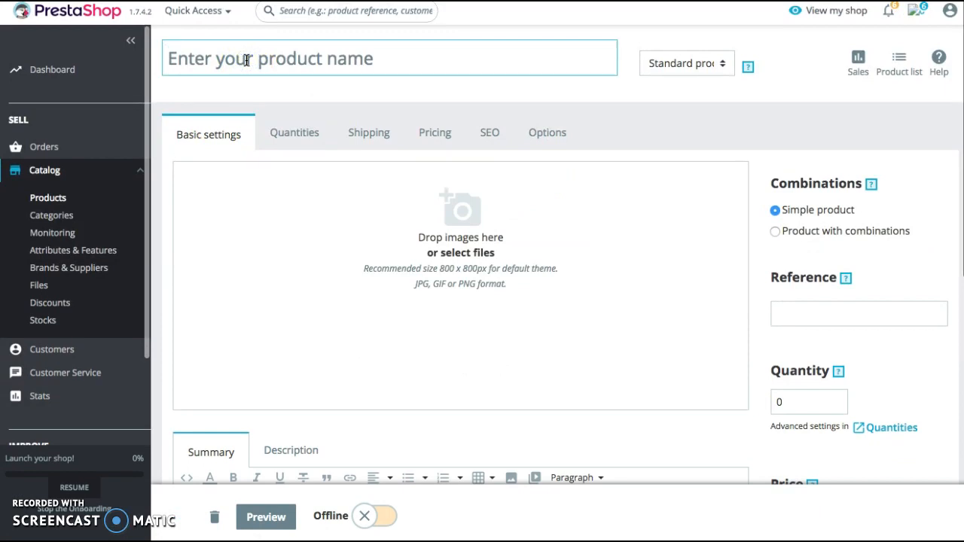
type("Awesome Cool Hammocks")
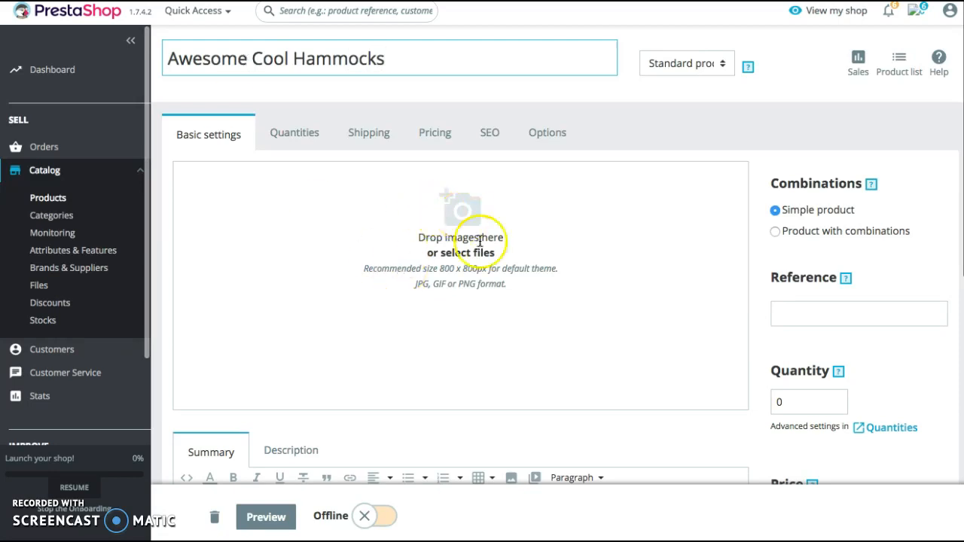
Upload hammocks.jpeg from the Desktop as the product's image
scroll(474, 234, "down", 1)
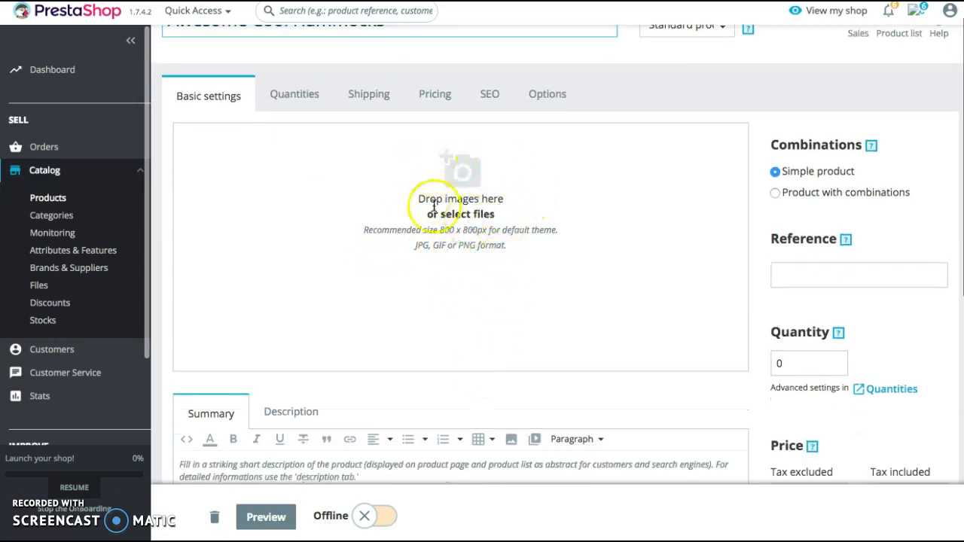
left_click(463, 166)
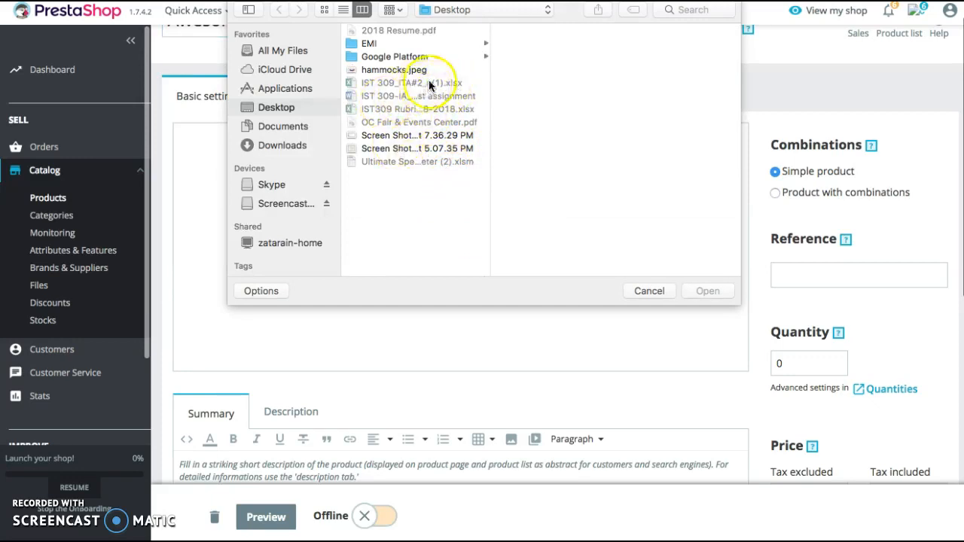
left_click(388, 70)
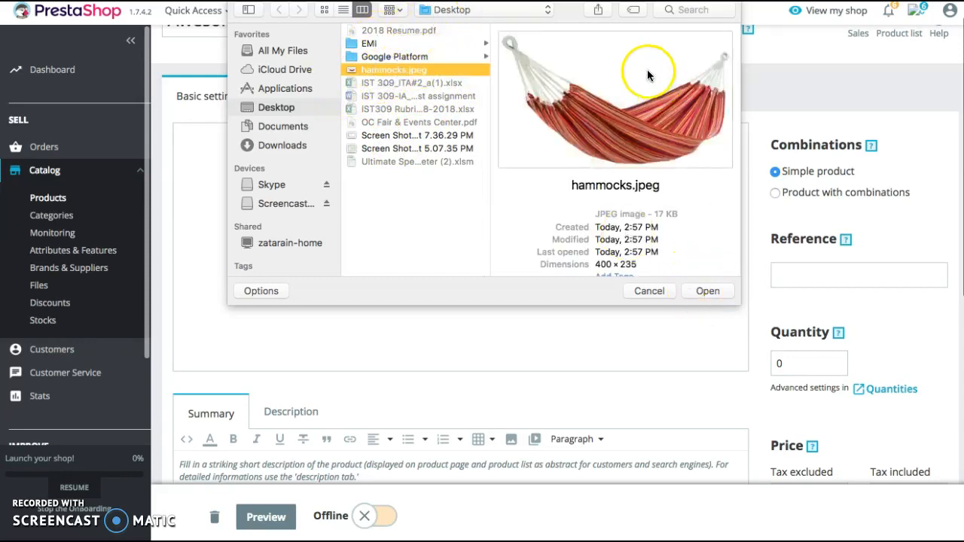
left_click(700, 290)
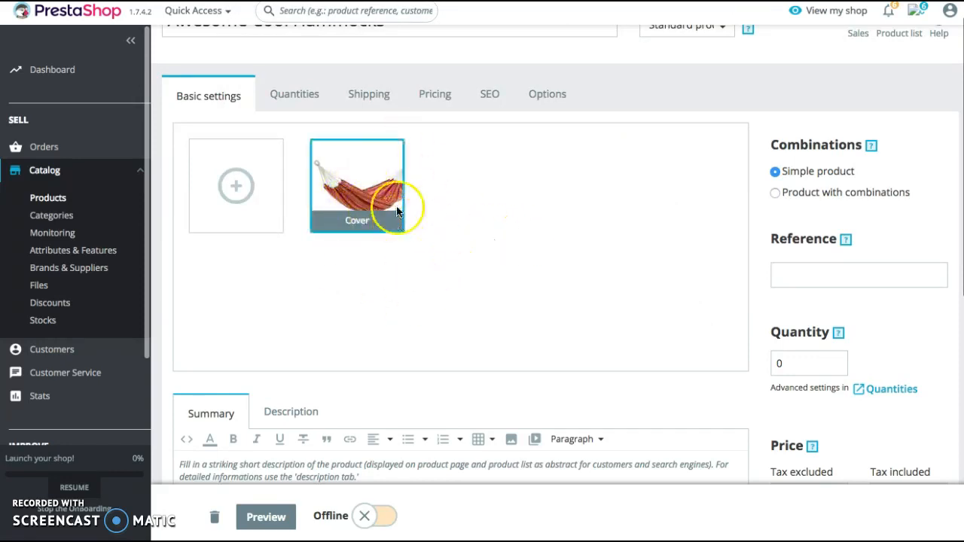
Set the hammock product's stock quantity to 100
scroll(474, 308, "up", 2)
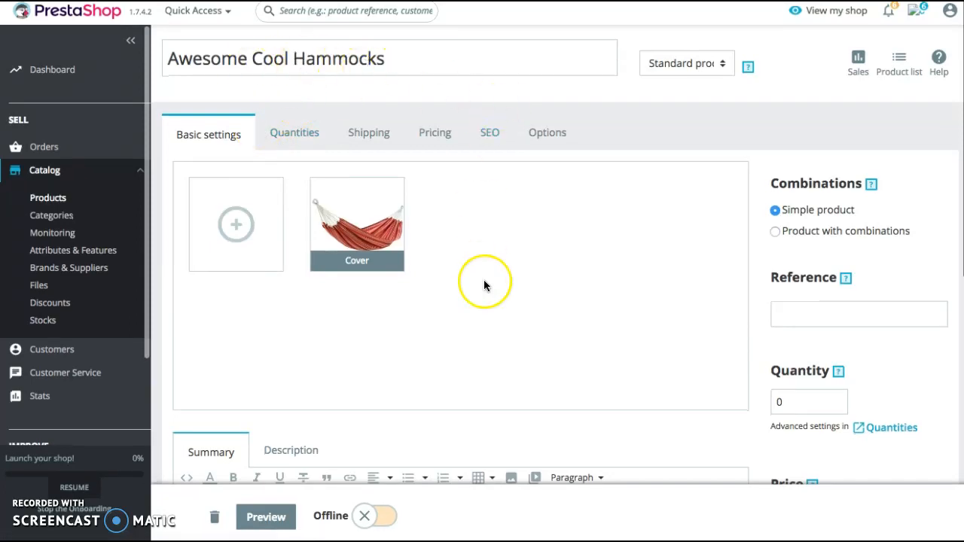
scroll(483, 285, "down", 5)
scroll(484, 285, "up", 5)
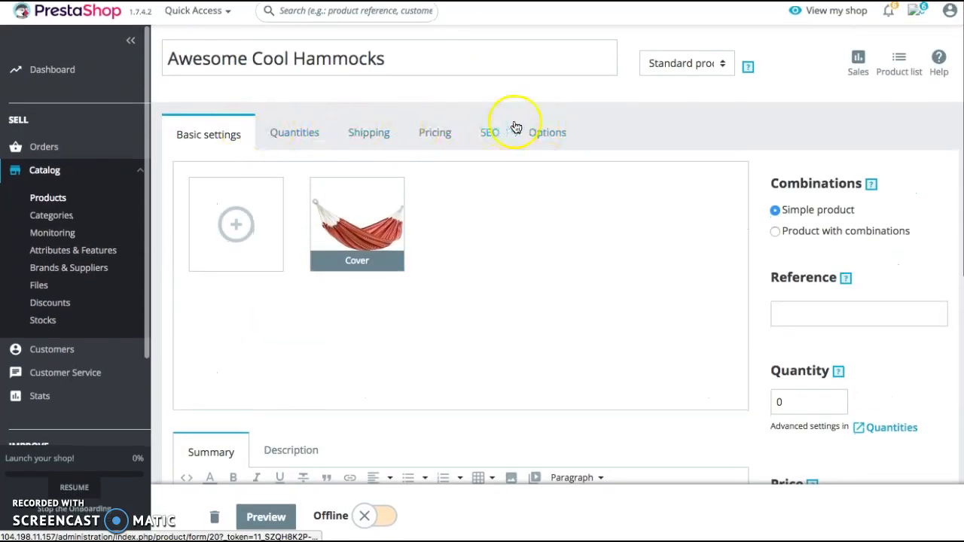
left_click(294, 132)
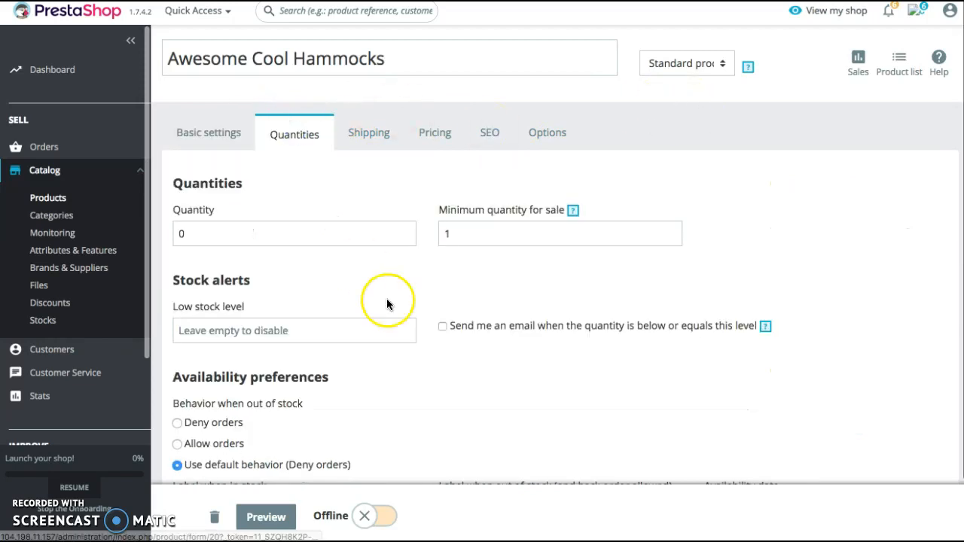
scroll(387, 304, "down", 1)
left_click(203, 170)
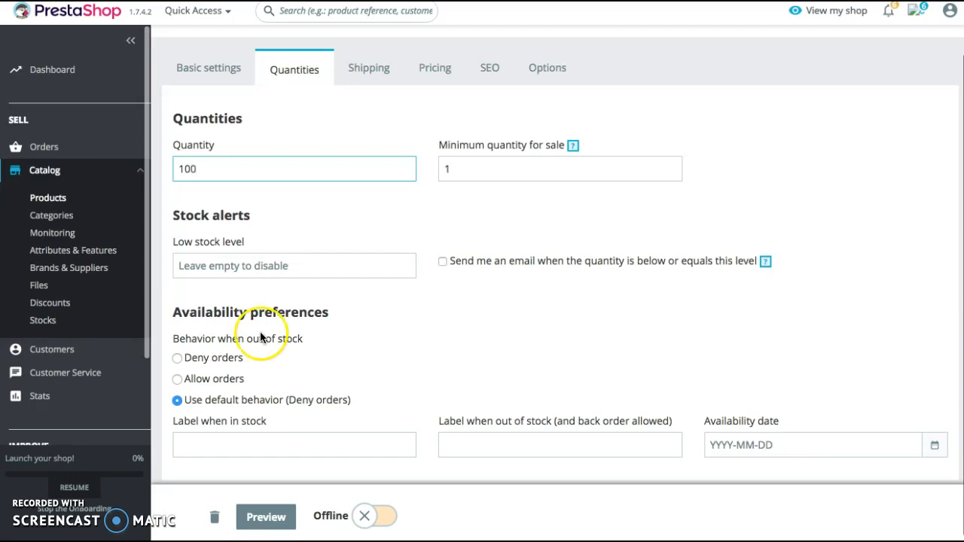
scroll(280, 369, "down", 1)
scroll(324, 271, "up", 2)
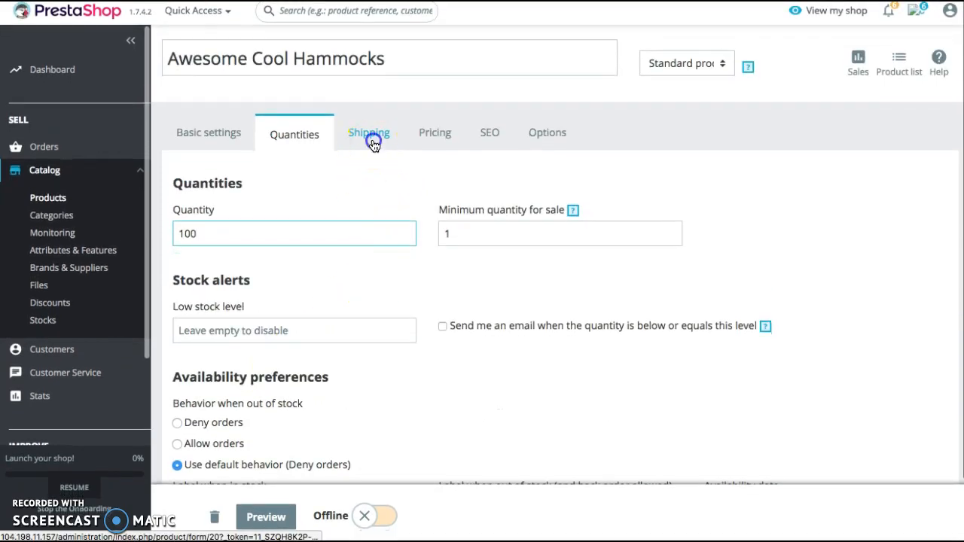
Set the package dimensions to width 45 cm, height 75 cm and depth 50 cm, with a weight of 75 kg
left_click(373, 135)
scroll(374, 374, "down", 2)
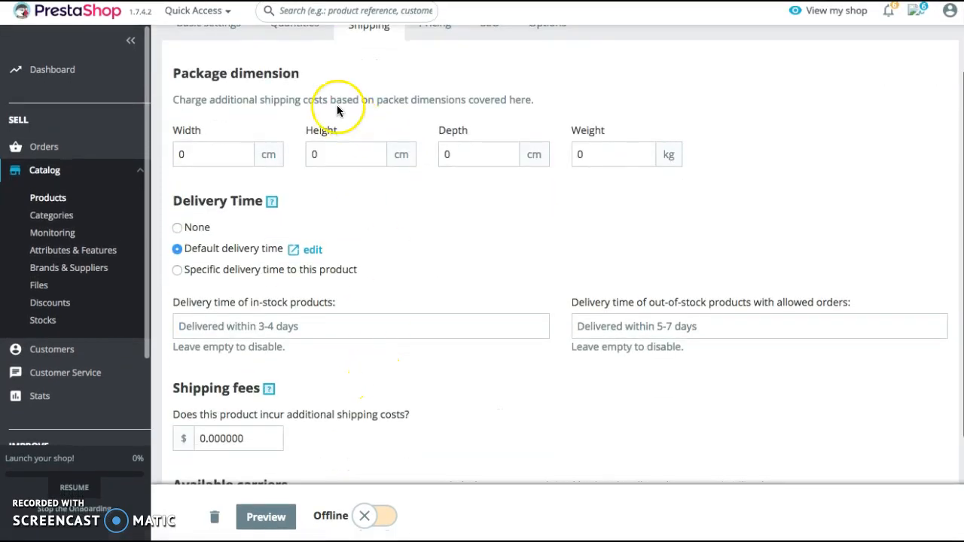
scroll(337, 110, "up", 2)
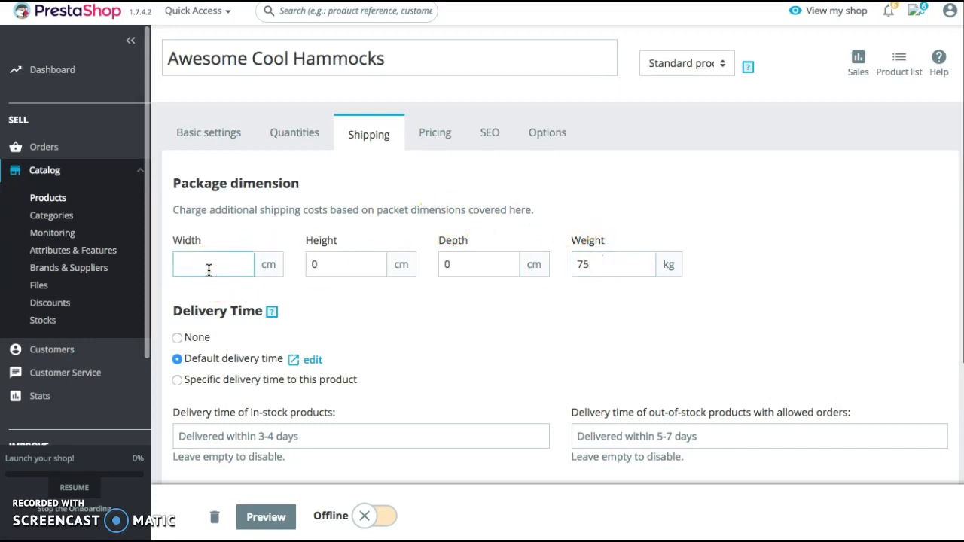
left_click(320, 258)
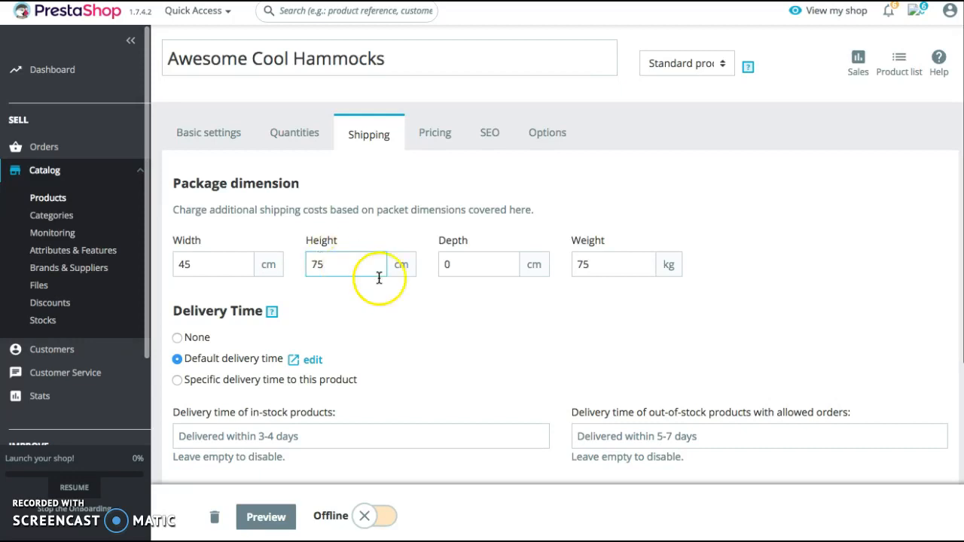
left_click(454, 265)
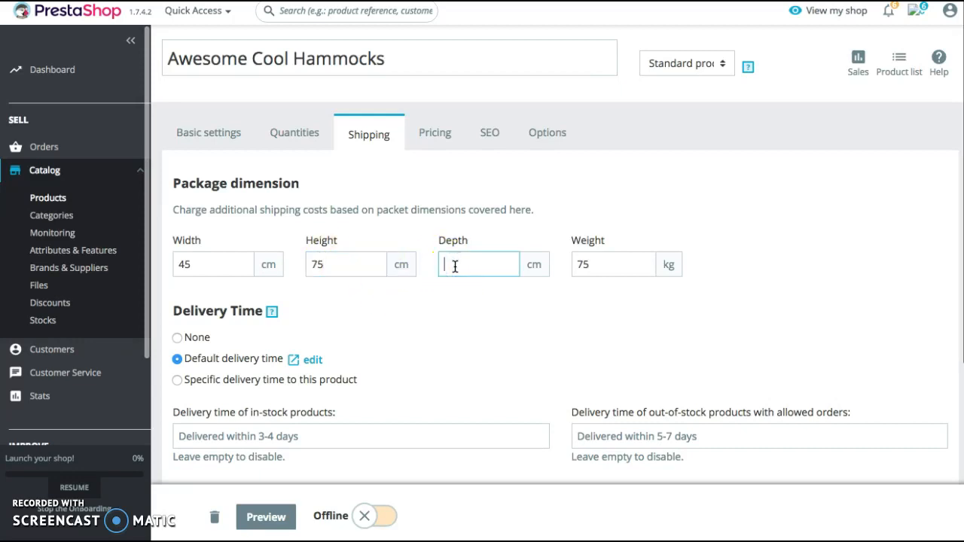
type("50")
Set the hammock product's additional shipping cost to $15, keeping the default delivery time
scroll(425, 316, "down", 2)
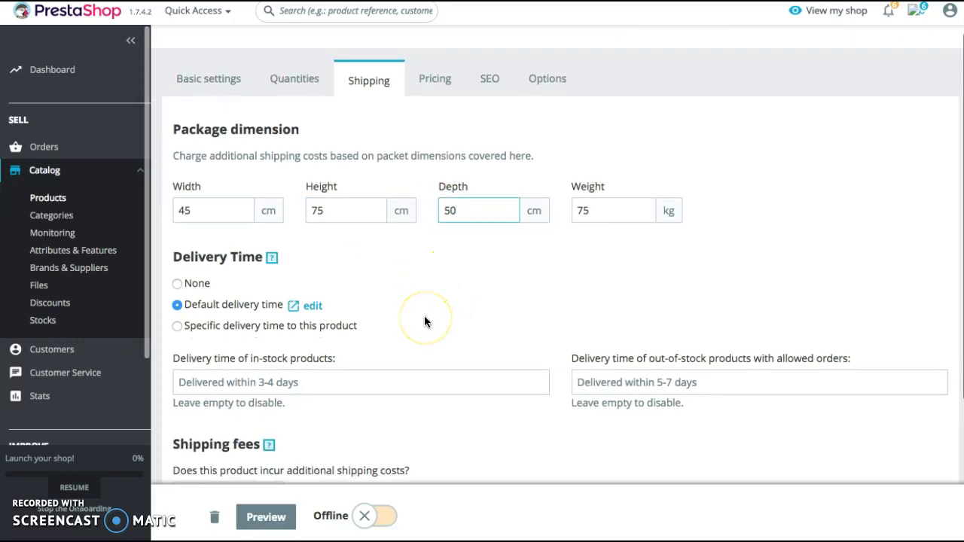
scroll(411, 308, "down", 1)
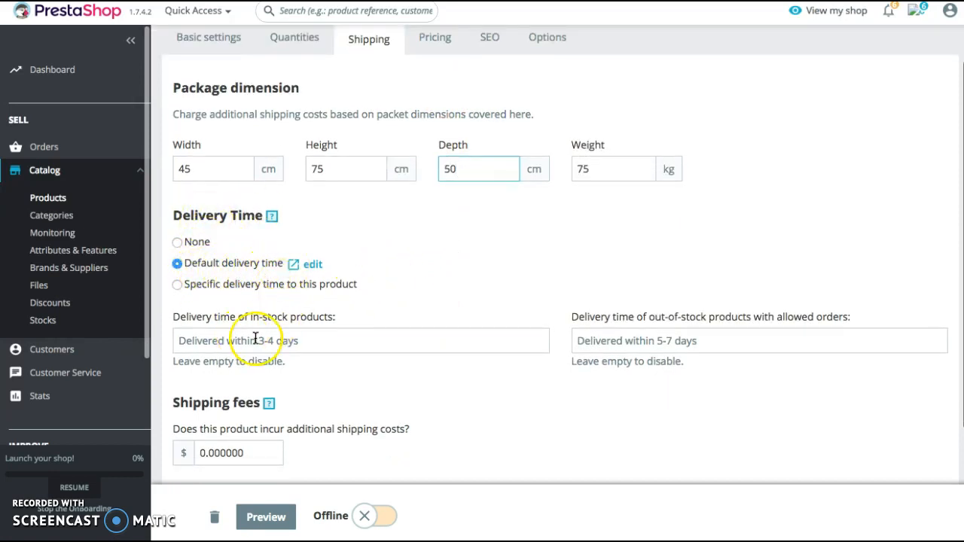
scroll(255, 339, "down", 1)
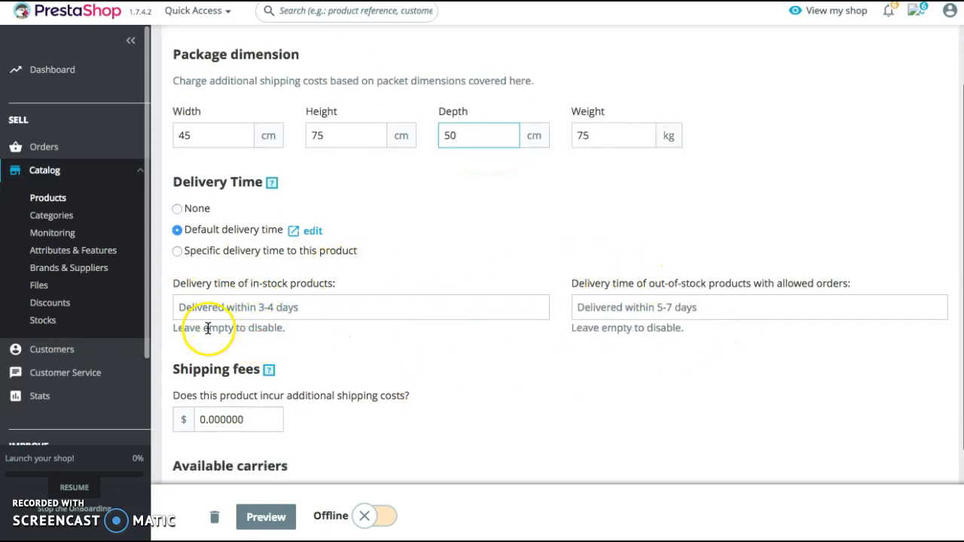
scroll(405, 319, "down", 1)
scroll(200, 334, "down", 1)
left_click(200, 323)
key("Delete")
type("15")
scroll(362, 426, "down", 1)
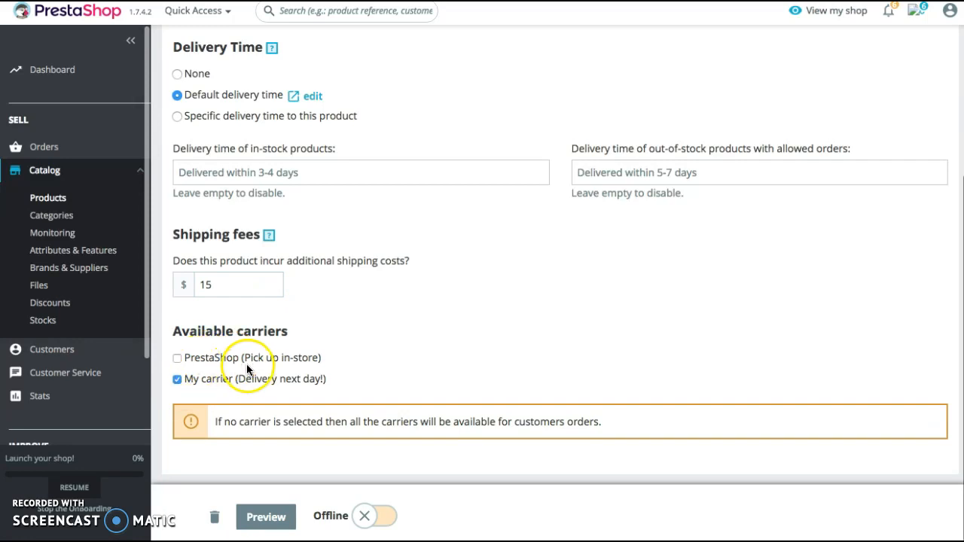
scroll(459, 353, "down", 1)
Set the hammock product's tax-excluded retail price to $75
scroll(407, 323, "up", 4)
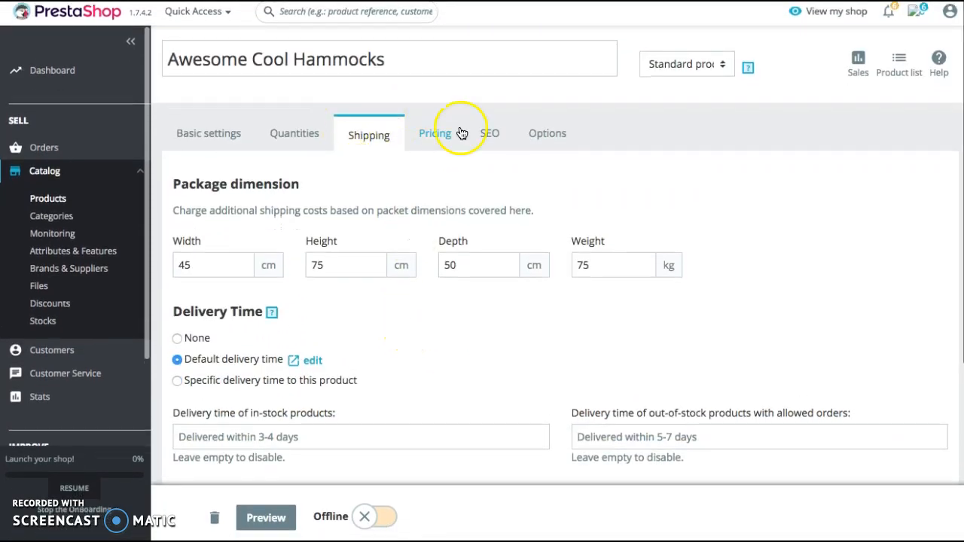
left_click(437, 151)
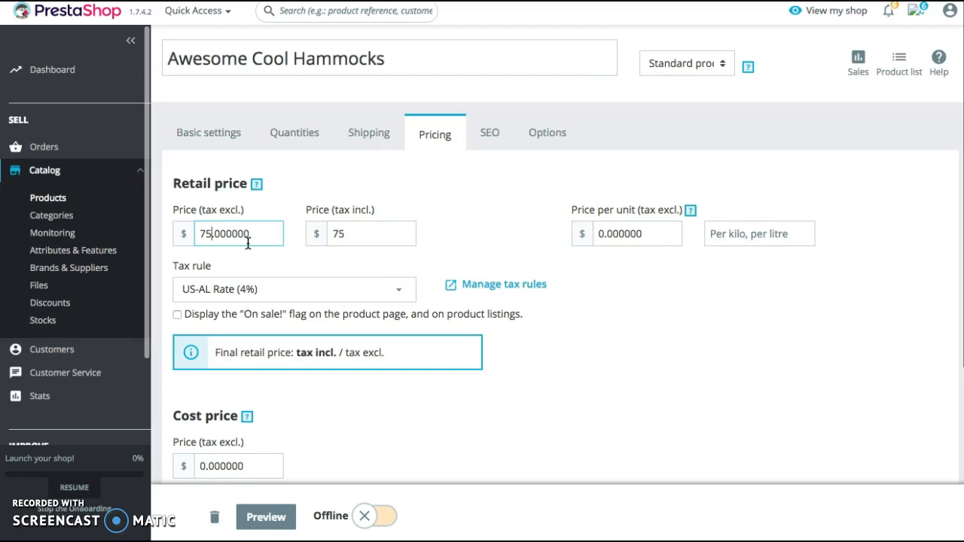
scroll(259, 275, "down", 3)
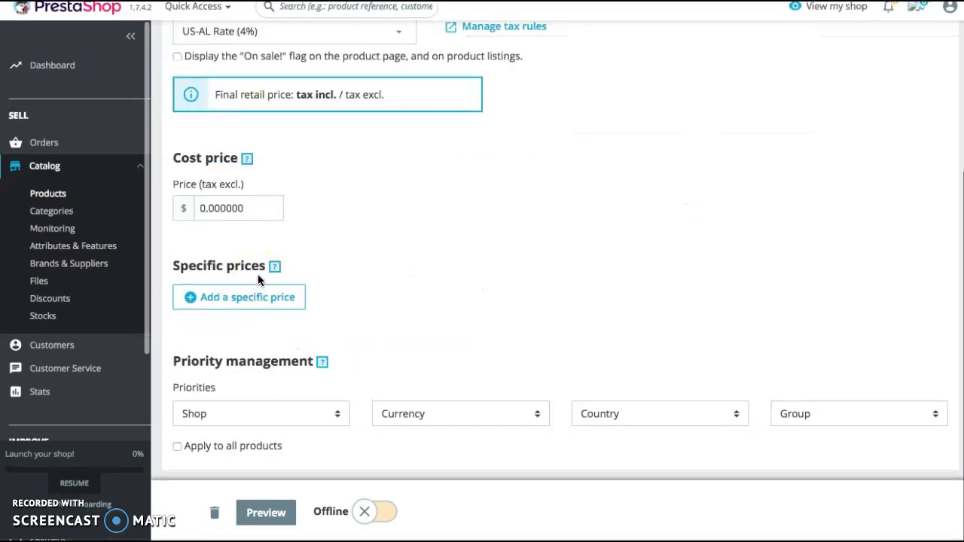
scroll(258, 274, "up", 4)
Review the image, quantity, price and category in the product's basic settings, and preview its page
left_click(181, 126)
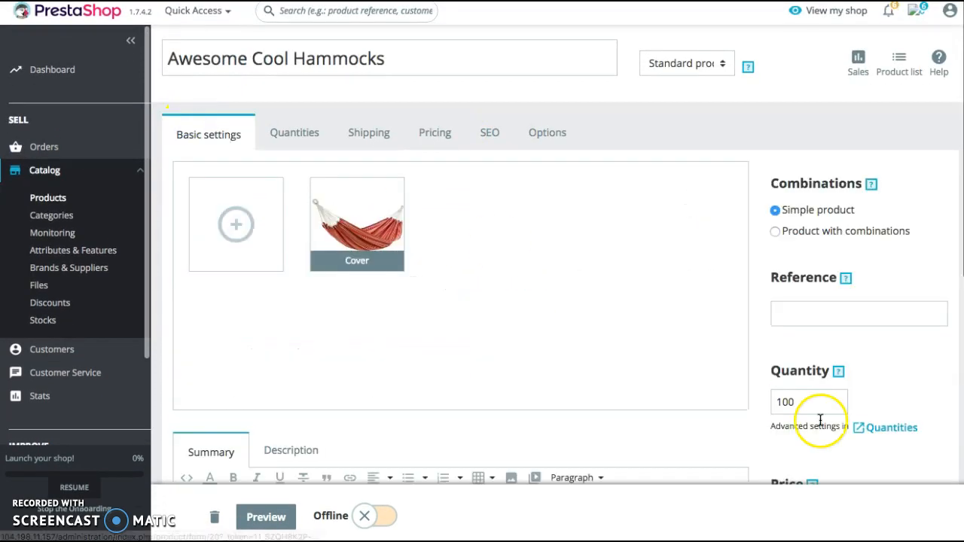
scroll(599, 251, "down", 3)
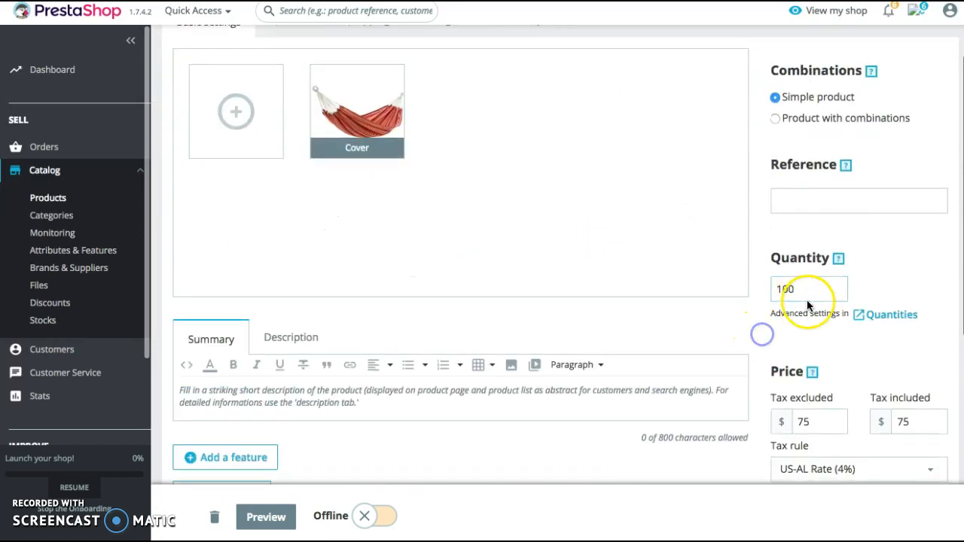
scroll(783, 311, "down", 5)
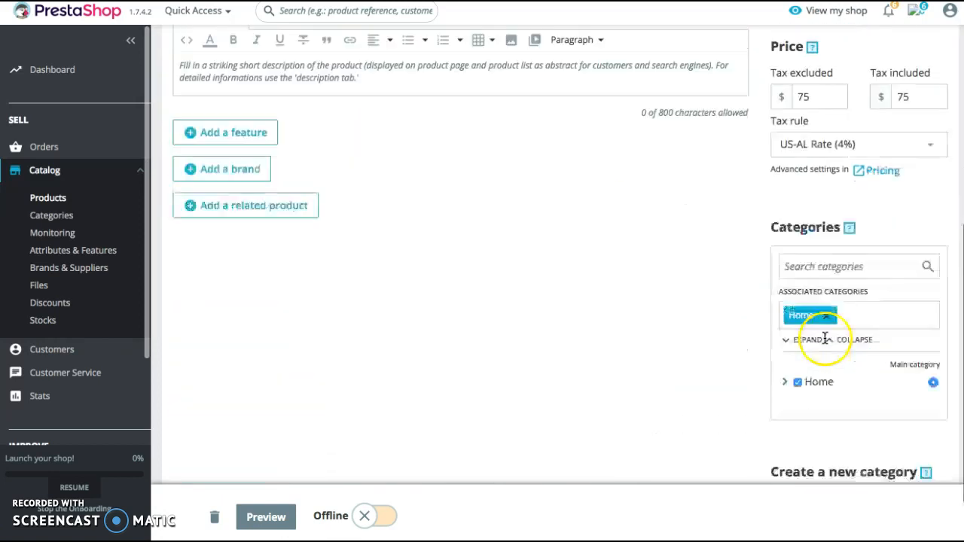
scroll(694, 265, "up", 7)
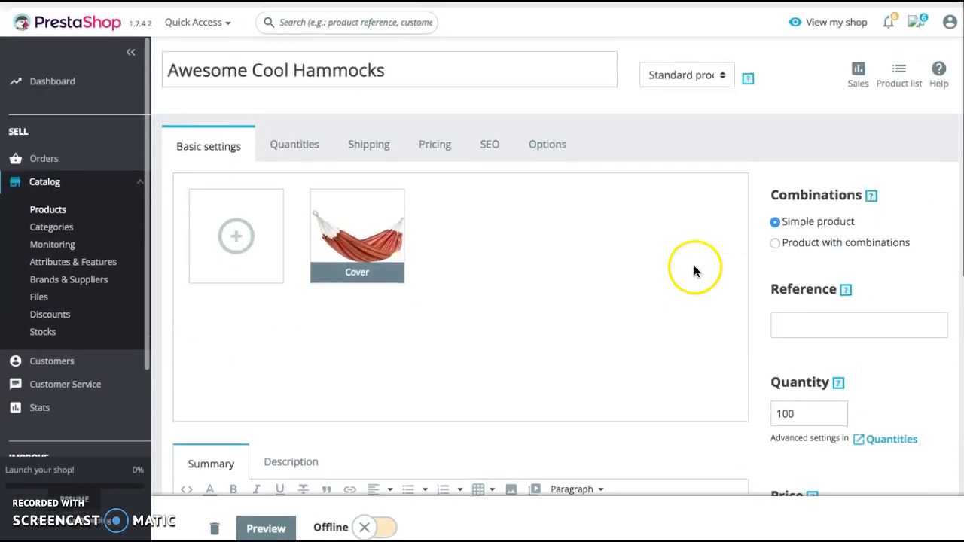
scroll(754, 334, "down", 7)
scroll(753, 337, "up", 2)
scroll(764, 269, "down", 2)
left_click(263, 519)
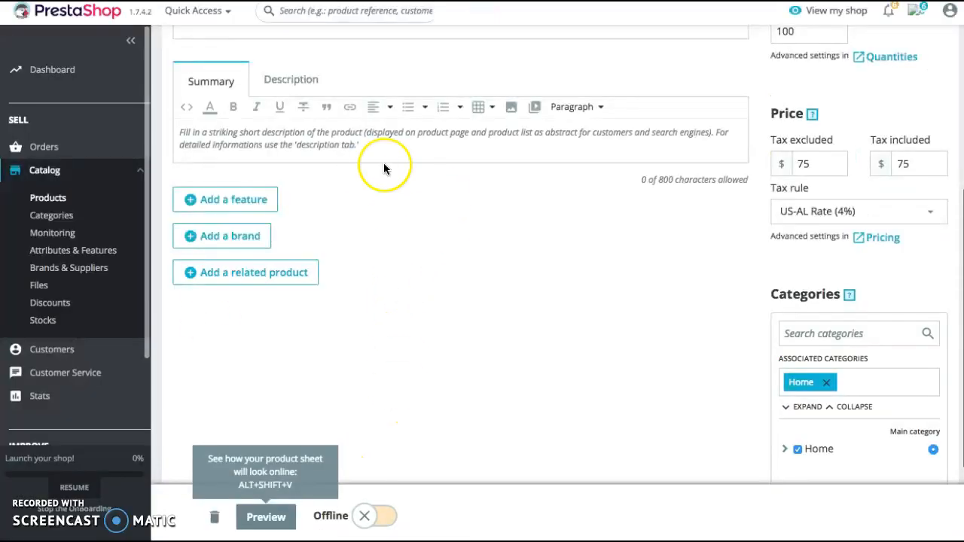
Associate the hammock product with the Outdoors category and remove its Home category
scroll(367, 168, "up", 5)
scroll(841, 301, "down", 2)
scroll(756, 206, "up", 2)
scroll(902, 296, "down", 1)
scroll(821, 354, "down", 5)
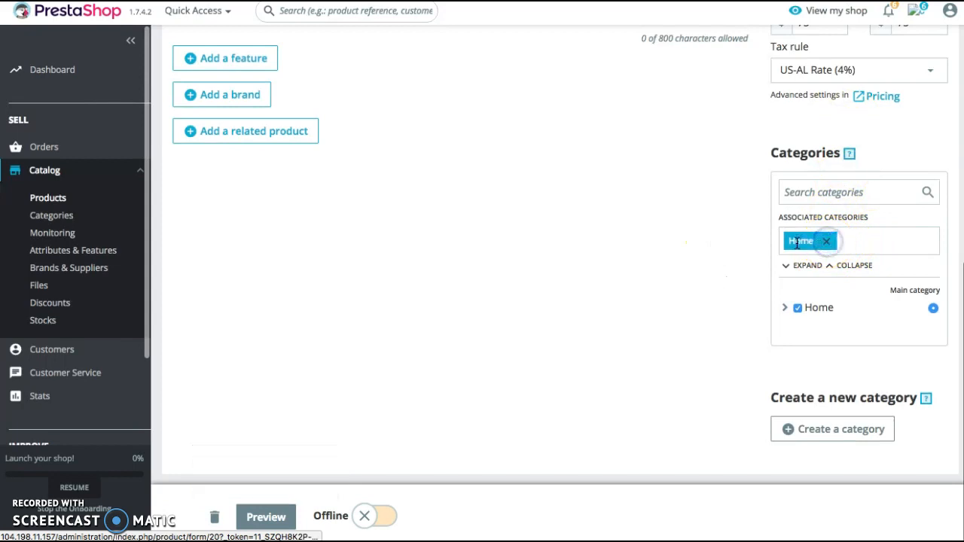
left_click(815, 191)
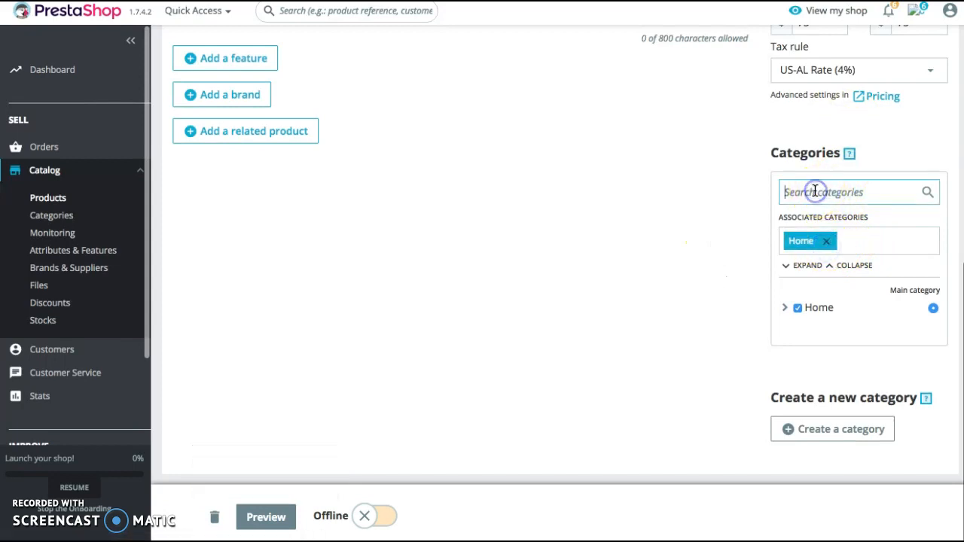
type("outdors")
left_click(844, 213)
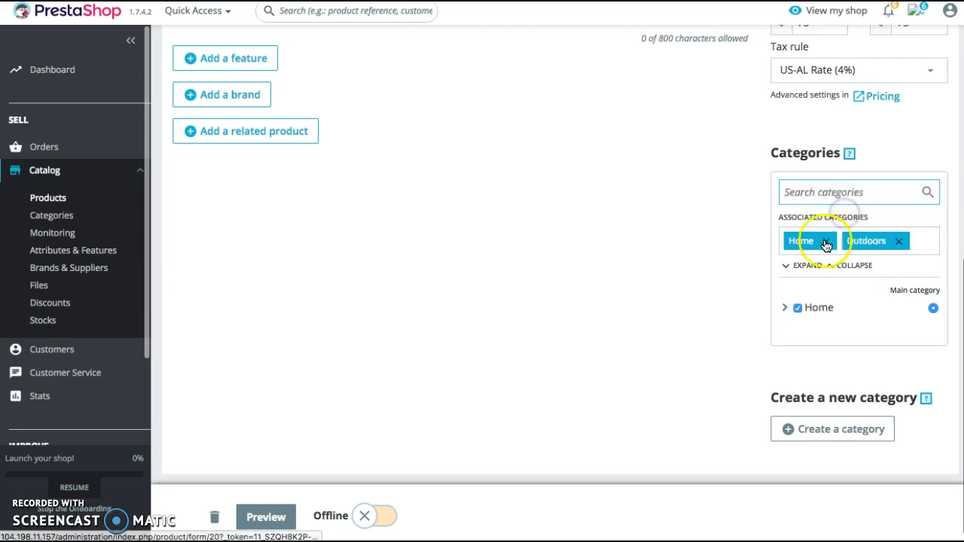
left_click(826, 243)
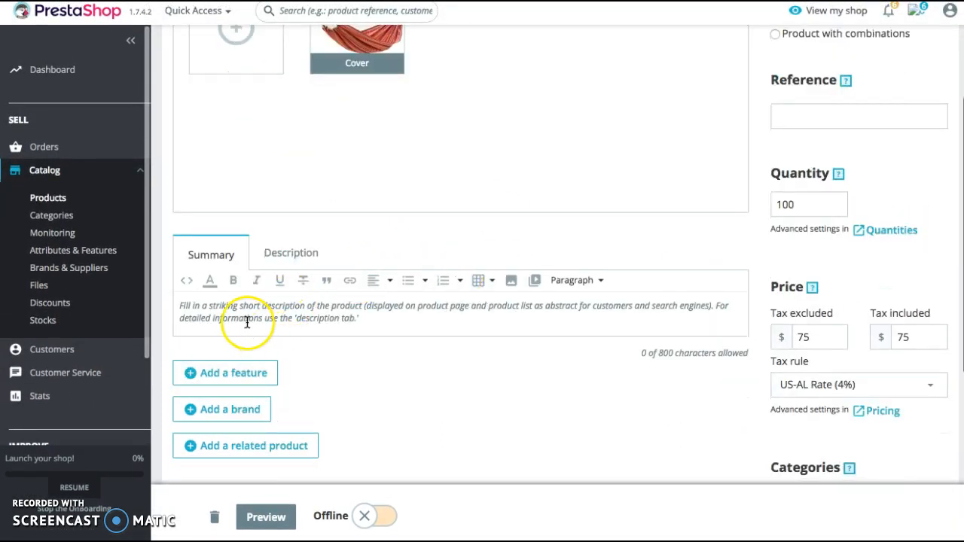
Write "Awesome Hammock!" as the product summary
left_click(238, 316)
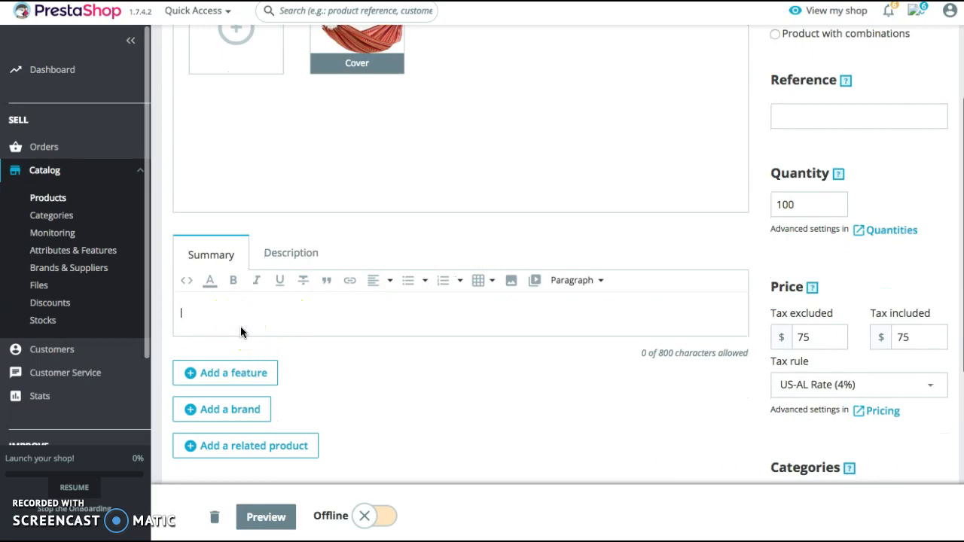
type("Awesome Hammock")
key("BackSpace")
type("!")
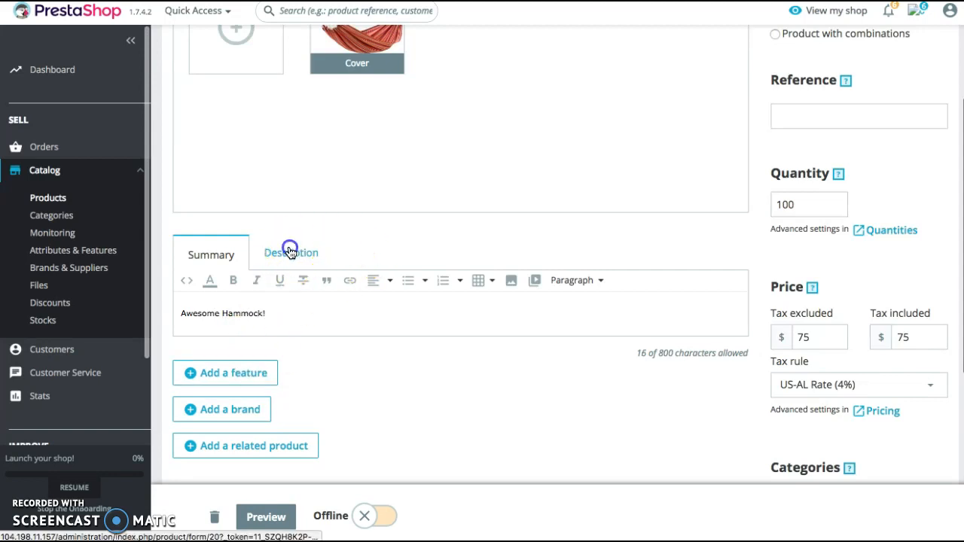
Write the product description "Long lasting, Durable, Awesome, 8 ft hammock with Hooks included!"
left_click(290, 253)
left_click(220, 300)
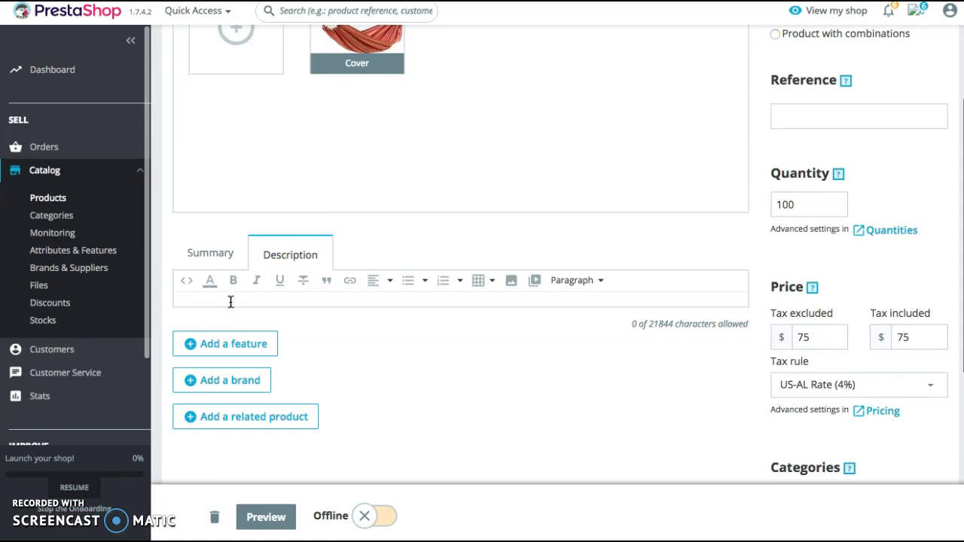
type("Long lasting, Durable, Awesome, 8 ft hammock with Hooks included!")
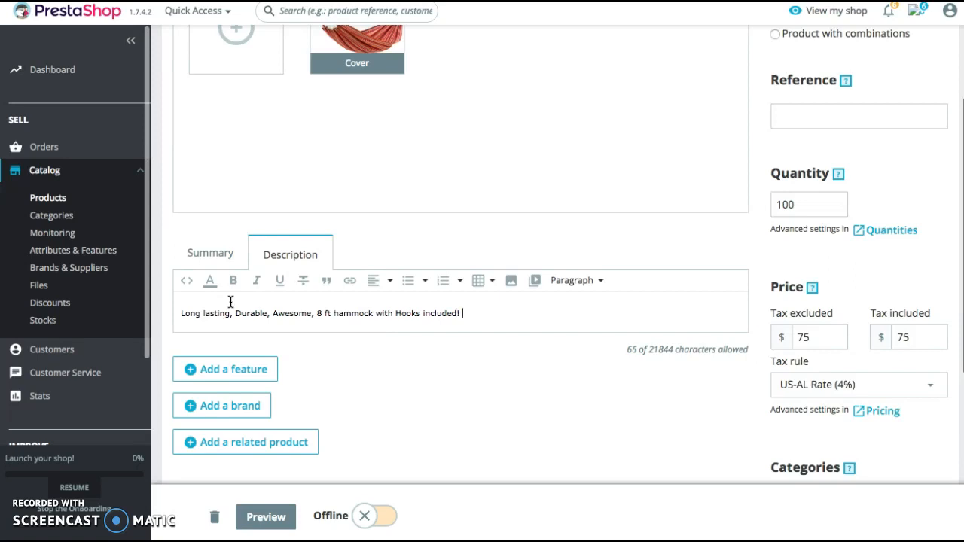
Preview the hammock's shop page, check its image, price, summary and description, and return to the product editor
scroll(425, 291, "down", 5)
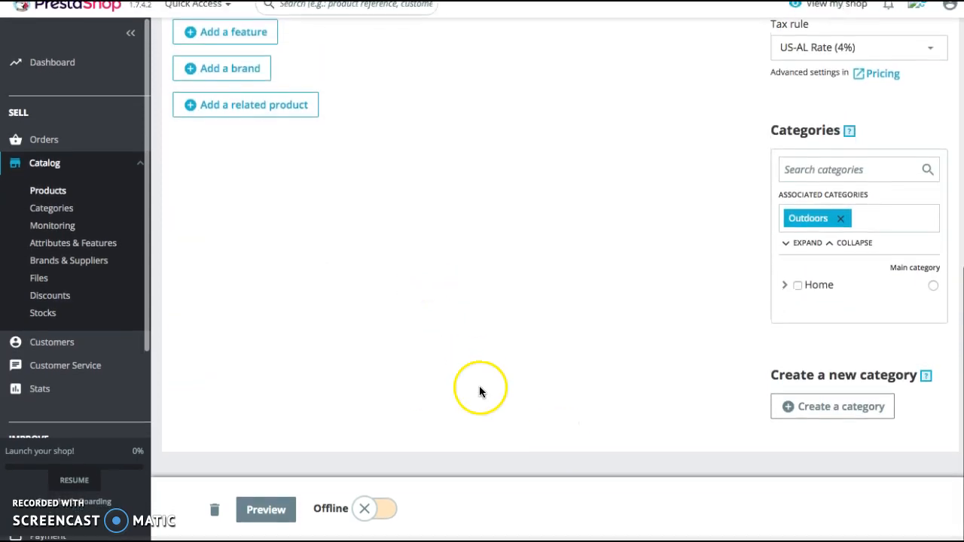
left_click(260, 510)
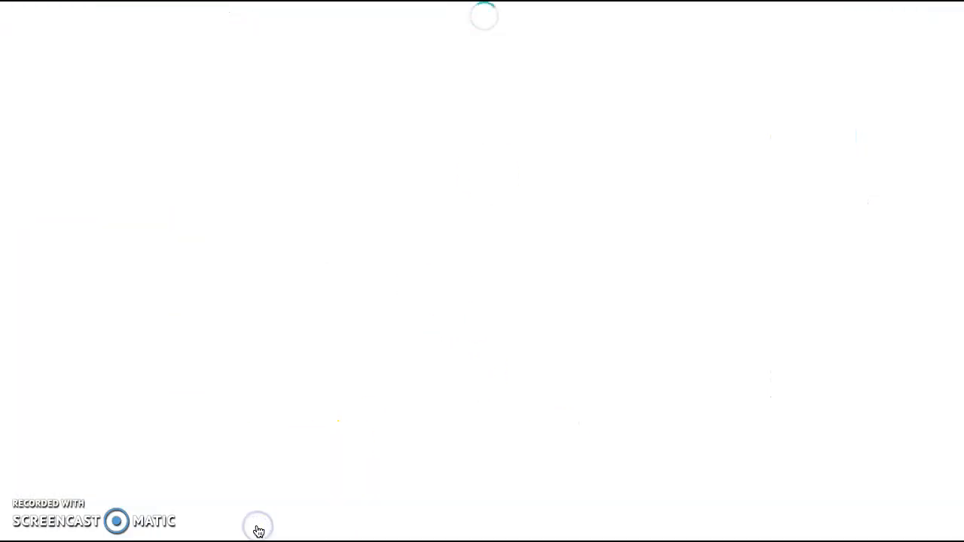
scroll(590, 387, "down", 5)
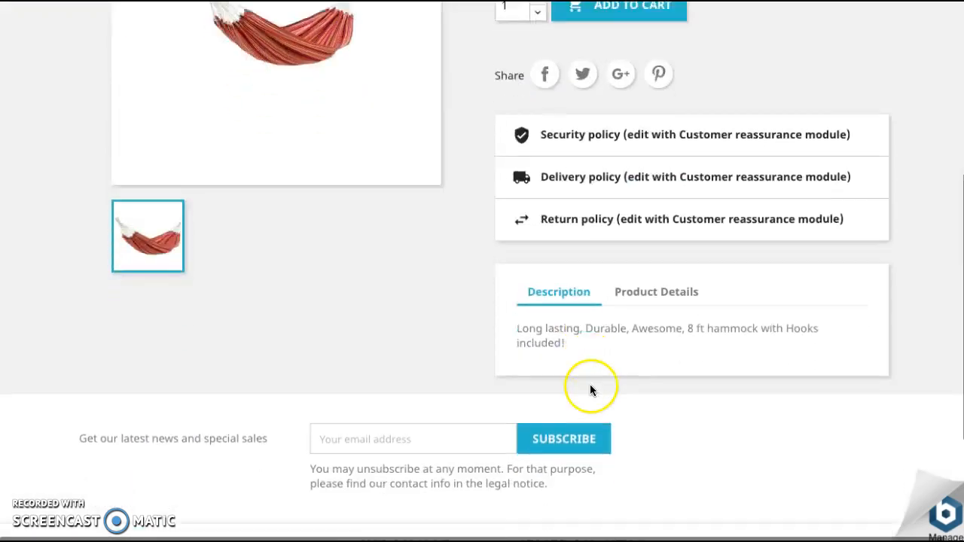
scroll(589, 389, "up", 2)
scroll(309, 268, "up", 3)
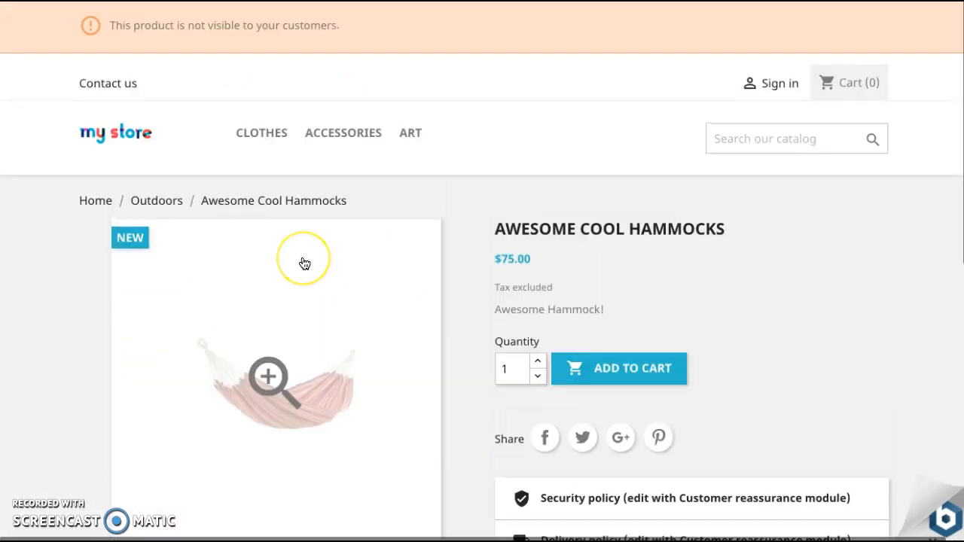
scroll(306, 262, "down", 2)
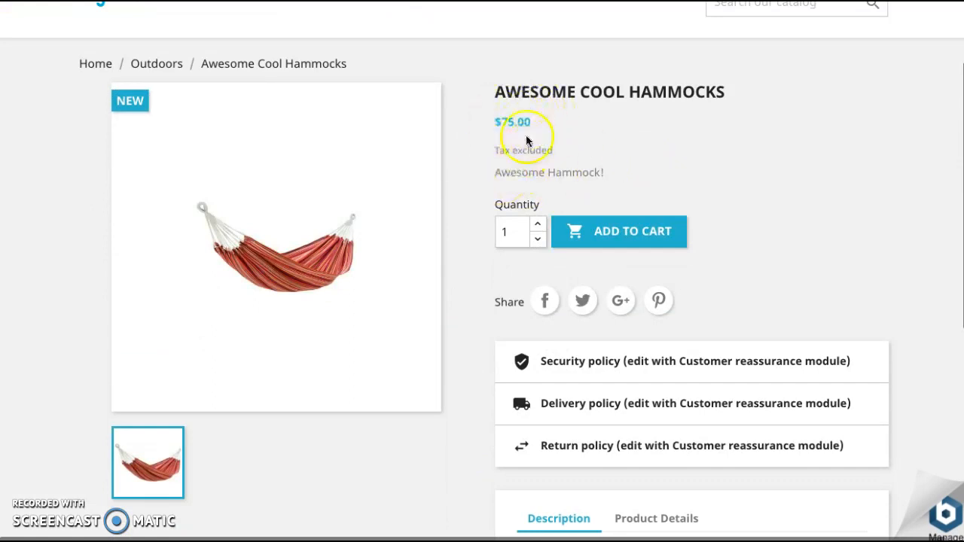
scroll(527, 141, "up", 2)
left_click(316, 2)
Change the hammock product's tax-excluded price to $100 in the basic settings
scroll(286, 271, "up", 8)
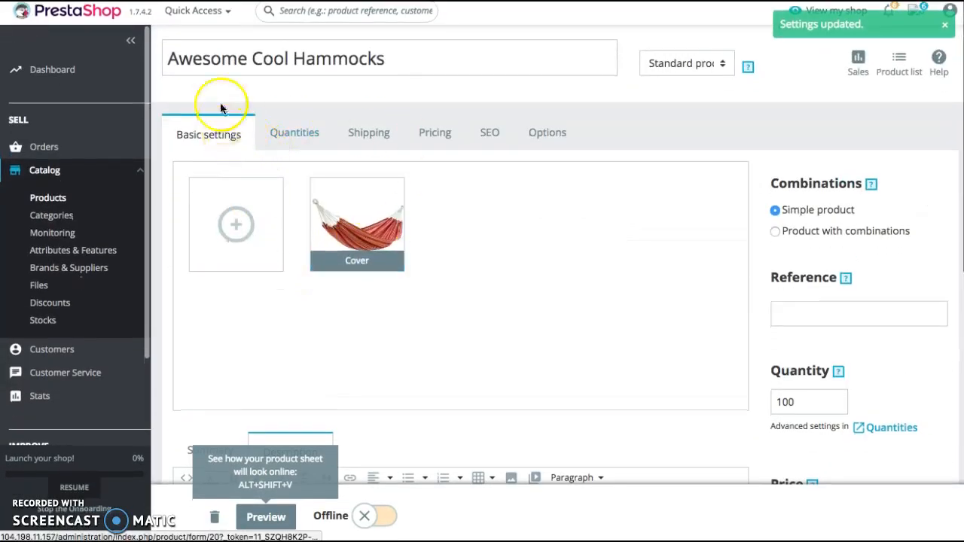
scroll(565, 232, "down", 5)
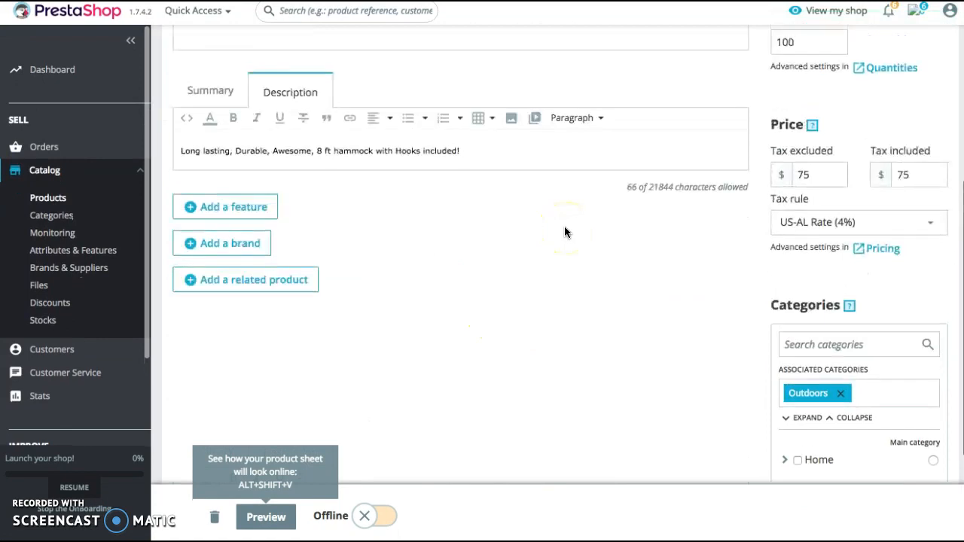
left_click(827, 171)
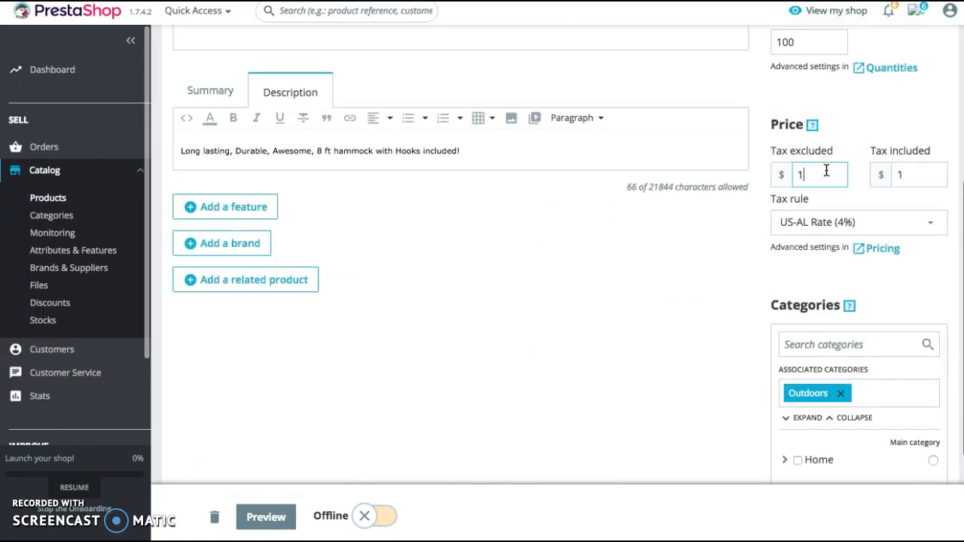
scroll(493, 394, "down", 3)
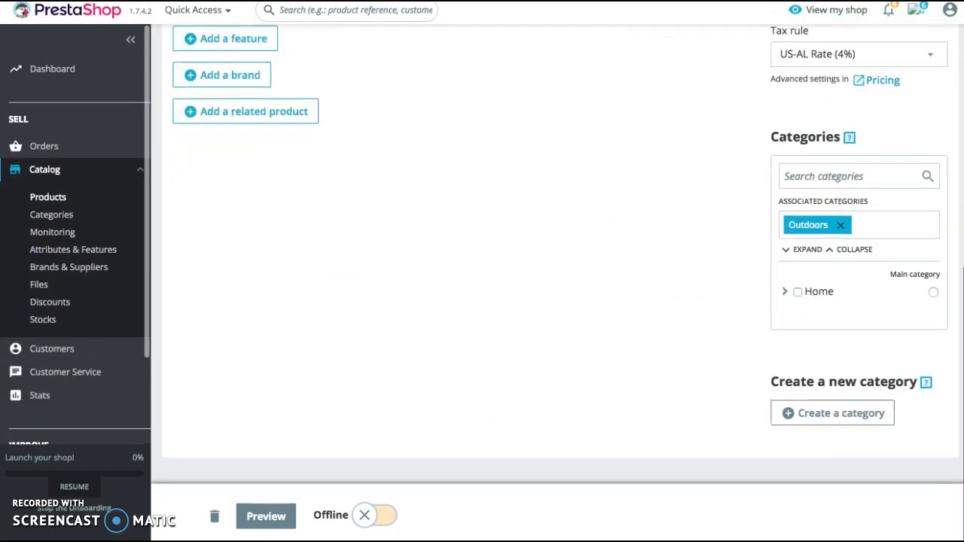
Preview the shop page again to check the changed price, and return to the product editor
left_click(268, 515)
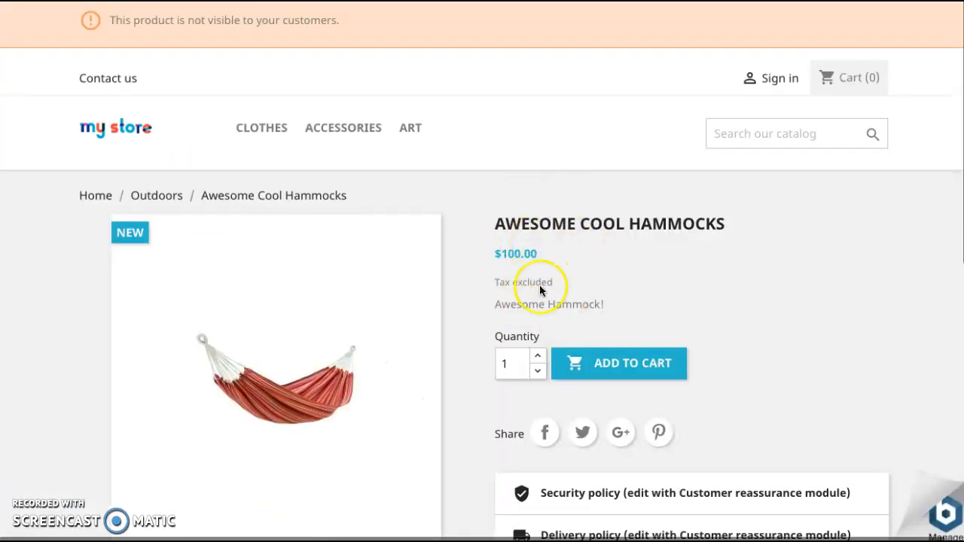
scroll(463, 265, "down", 5)
scroll(462, 265, "up", 5)
left_click(422, 2)
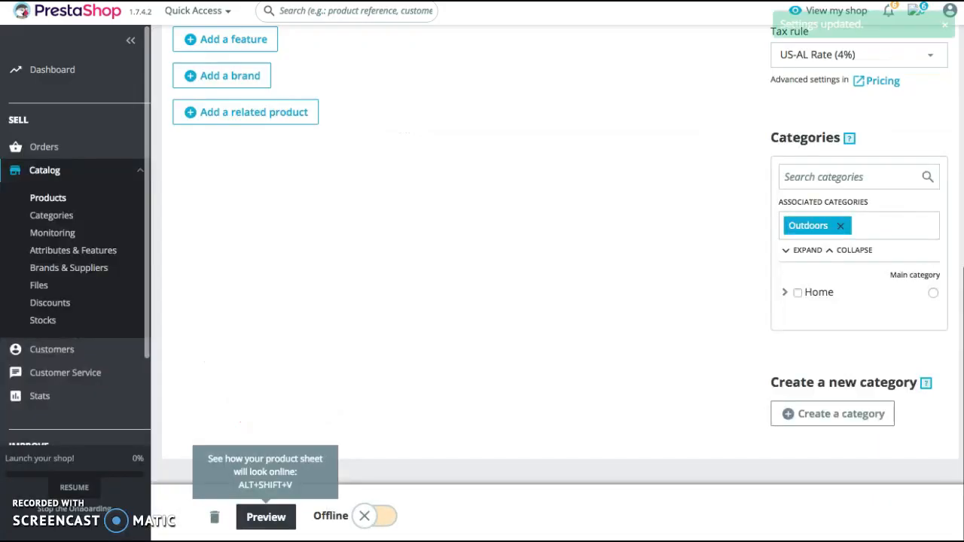
Return to the product list and activate the Awesome Cool Hammocks product
scroll(303, 200, "up", 10)
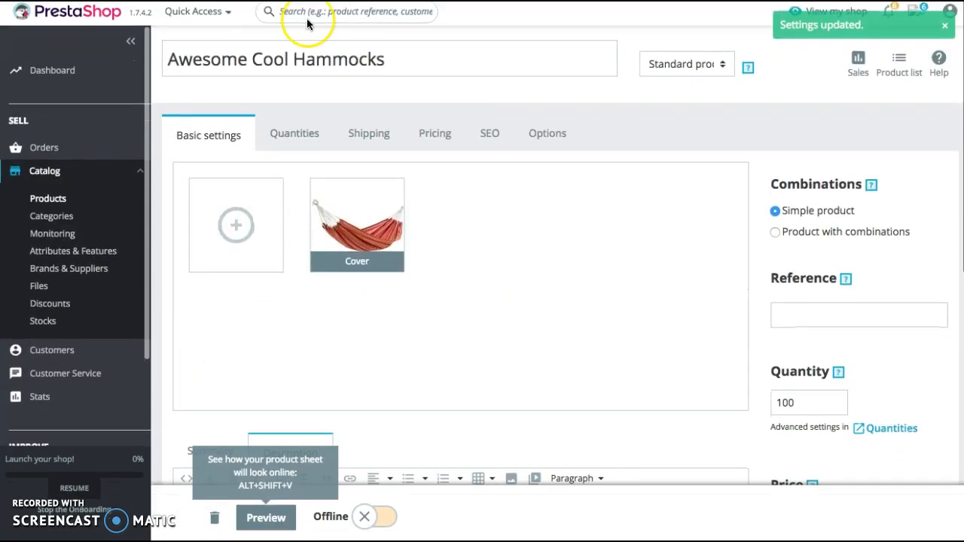
scroll(286, 208, "down", 1)
scroll(370, 304, "down", 5)
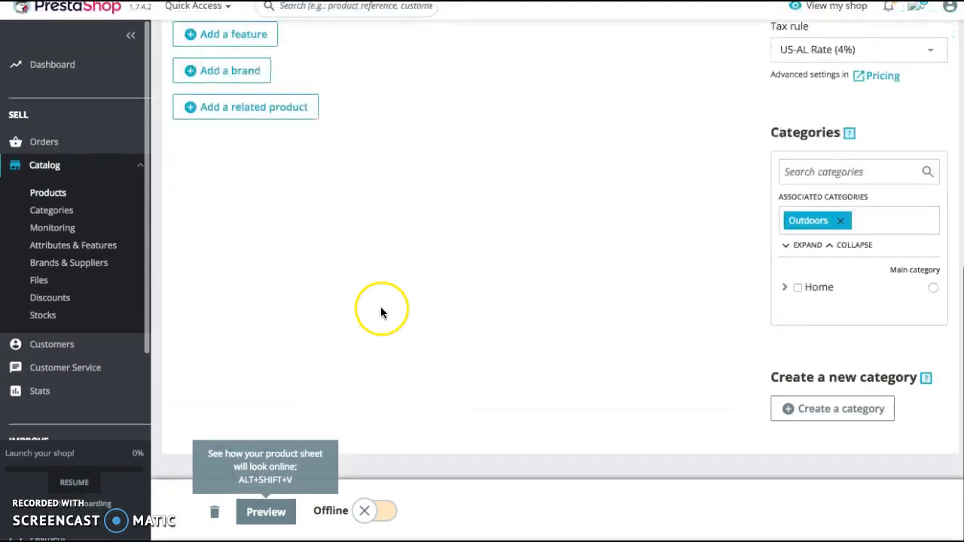
scroll(382, 315, "up", 8)
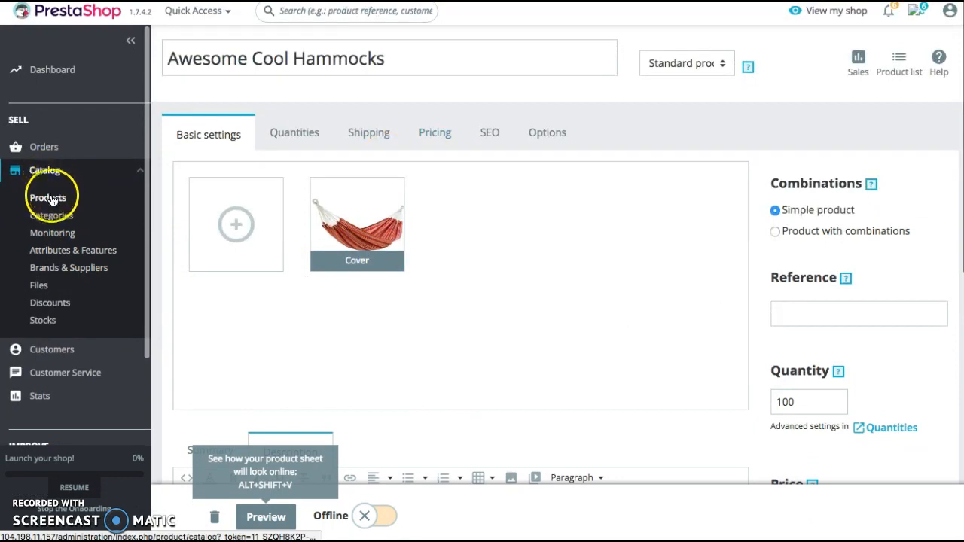
left_click(48, 199)
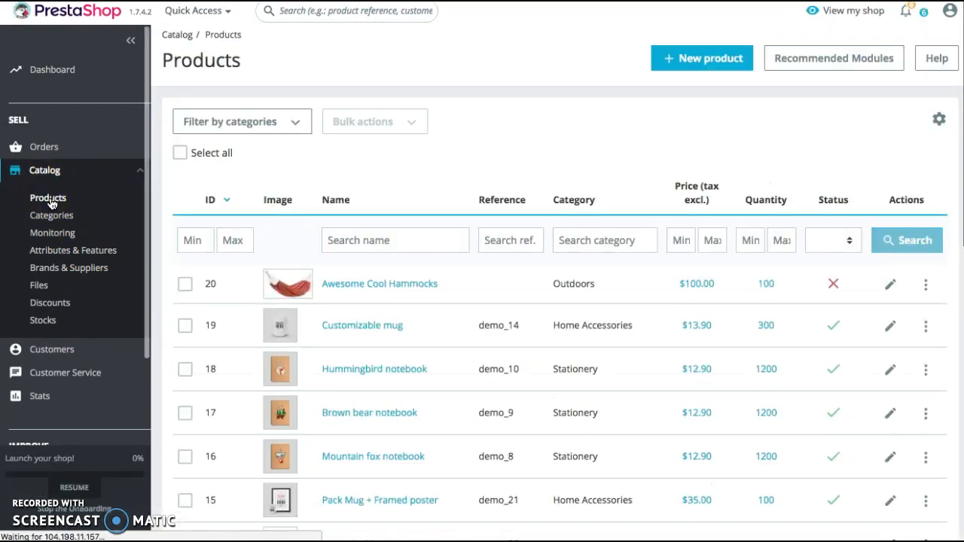
left_click(833, 284)
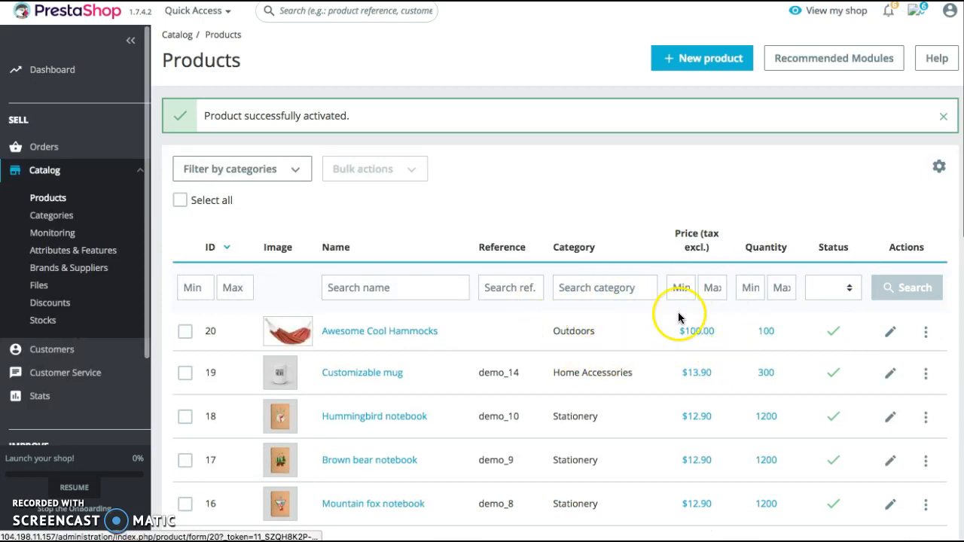
scroll(701, 334, "down", 1)
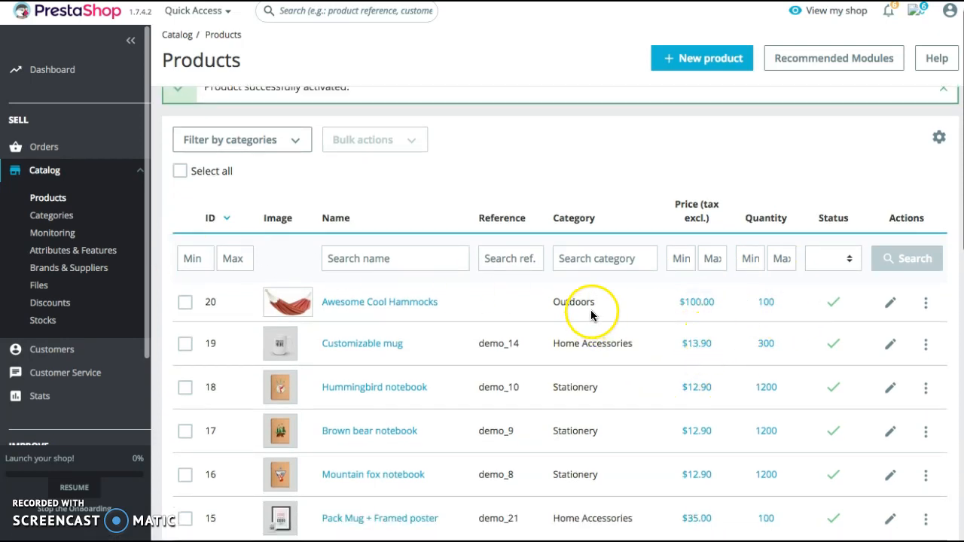
scroll(661, 402, "down", 1)
scroll(602, 331, "up", 2)
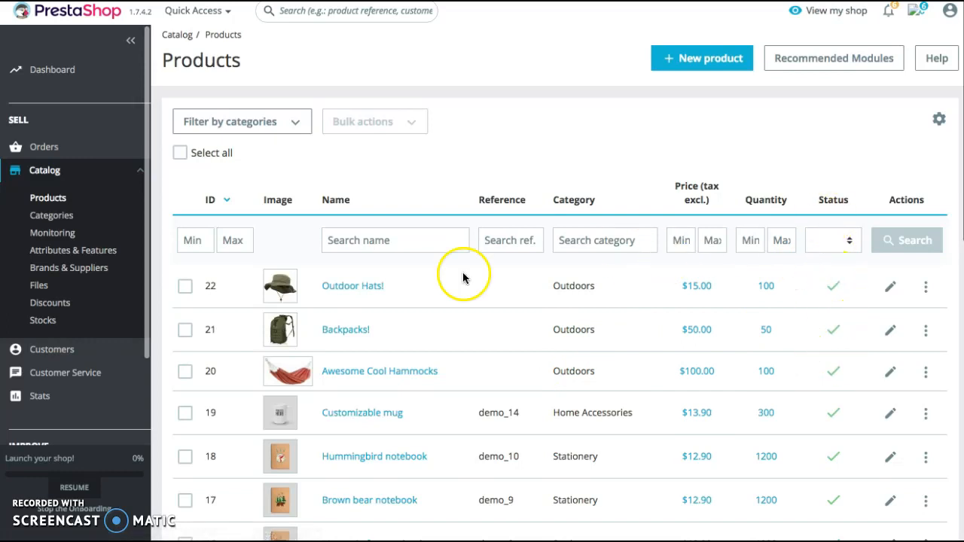
Open the Backpacks! product, review its image, summary, quantity, price and associated category, and return to the product list
left_click(888, 337)
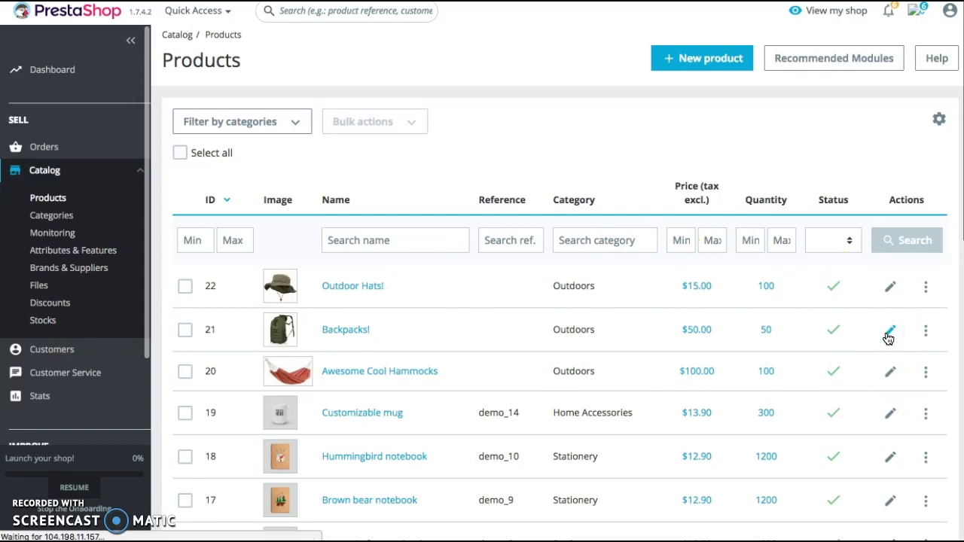
scroll(559, 237, "down", 4)
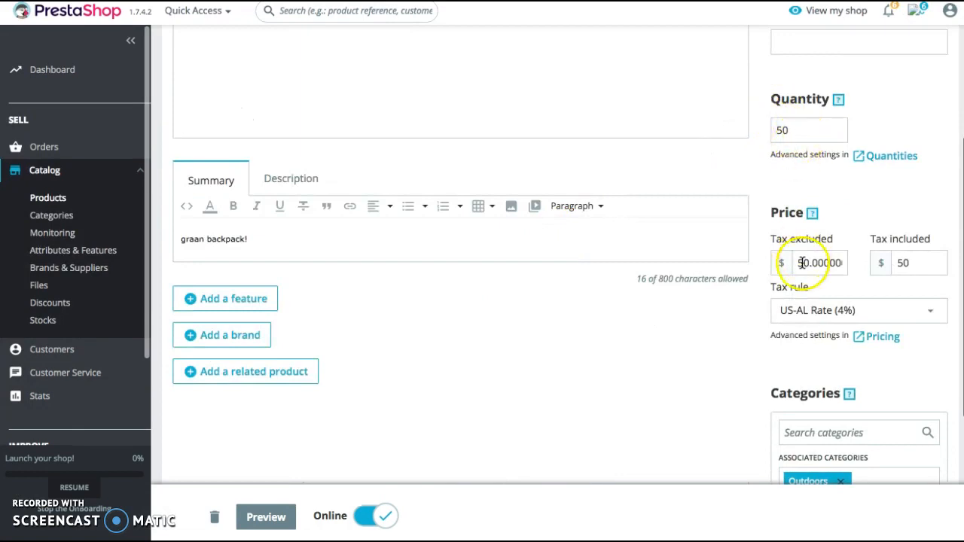
scroll(803, 263, "down", 1)
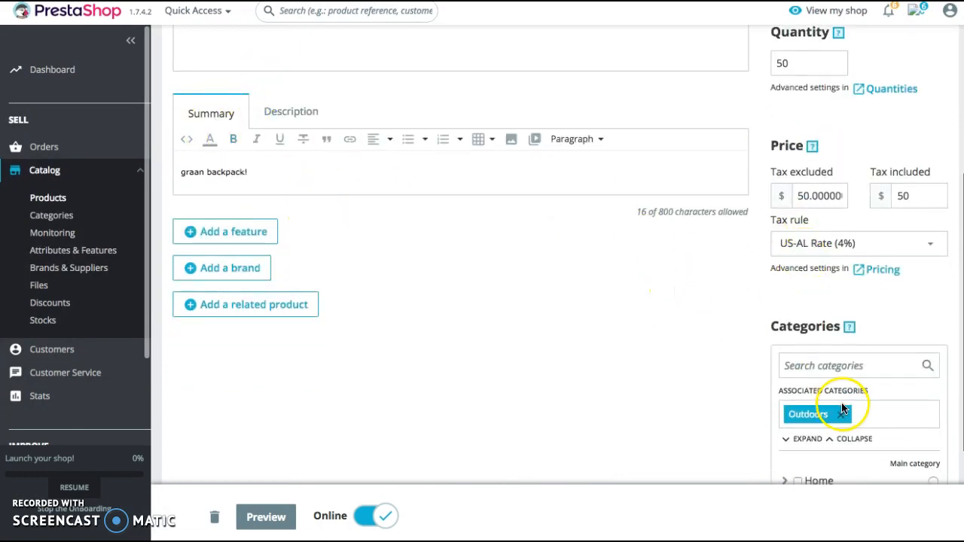
scroll(819, 425, "down", 3)
scroll(819, 425, "up", 3)
scroll(628, 201, "up", 2)
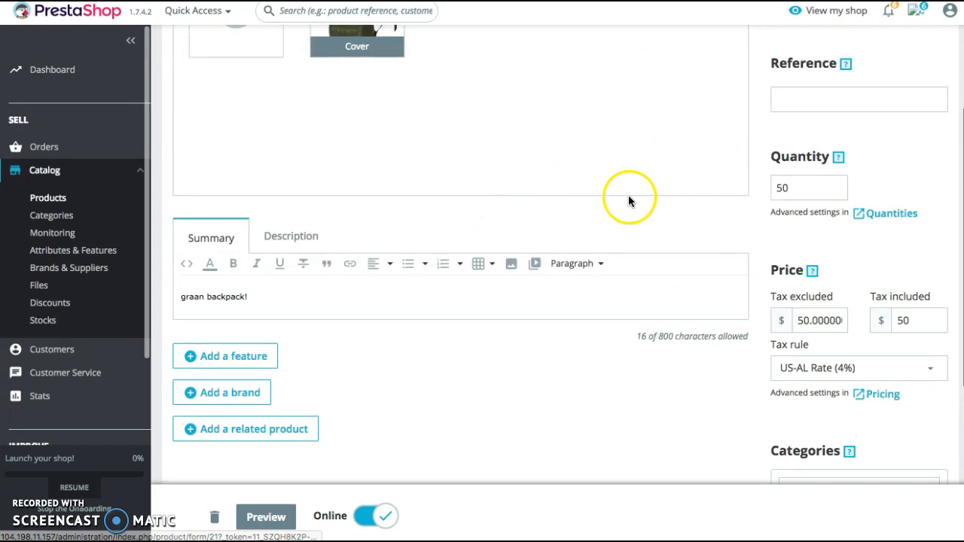
scroll(628, 201, "up", 3)
left_click(47, 199)
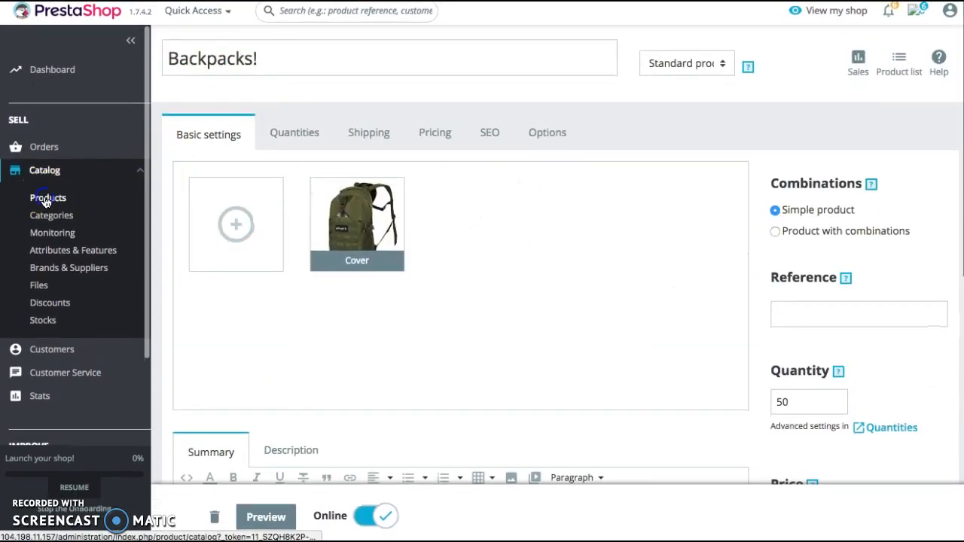
Look over the product list, and open the catalog's category list to examine the Outdoors category's entry
scroll(409, 263, "down", 1)
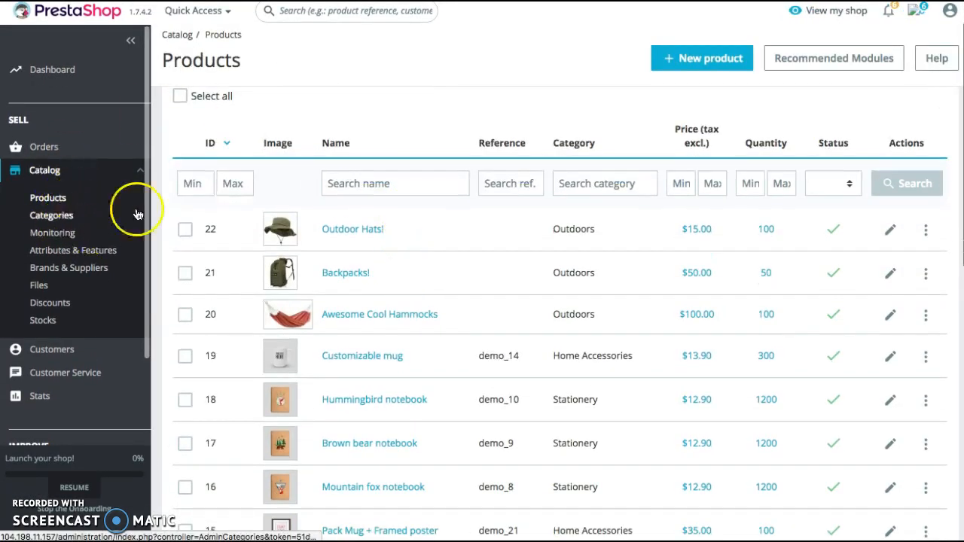
left_click(66, 217)
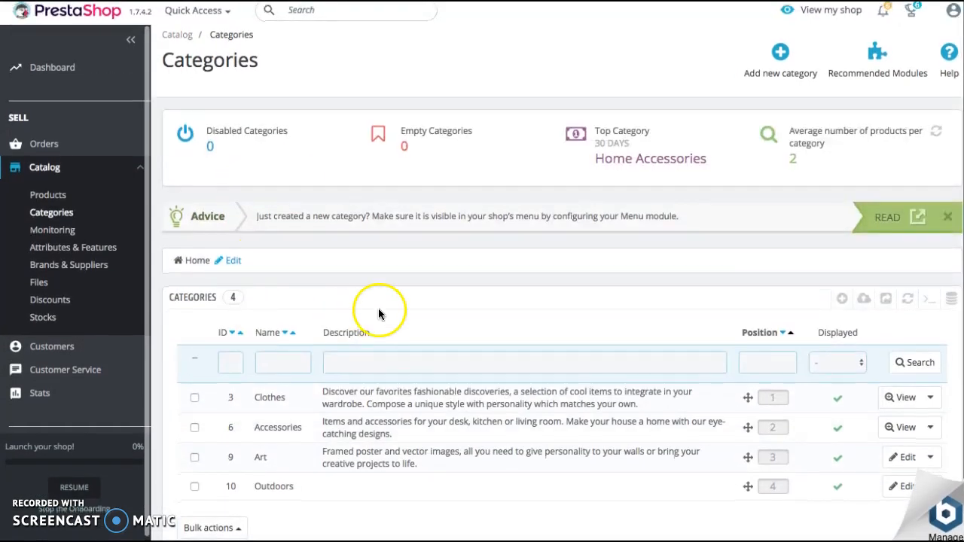
scroll(372, 313, "down", 1)
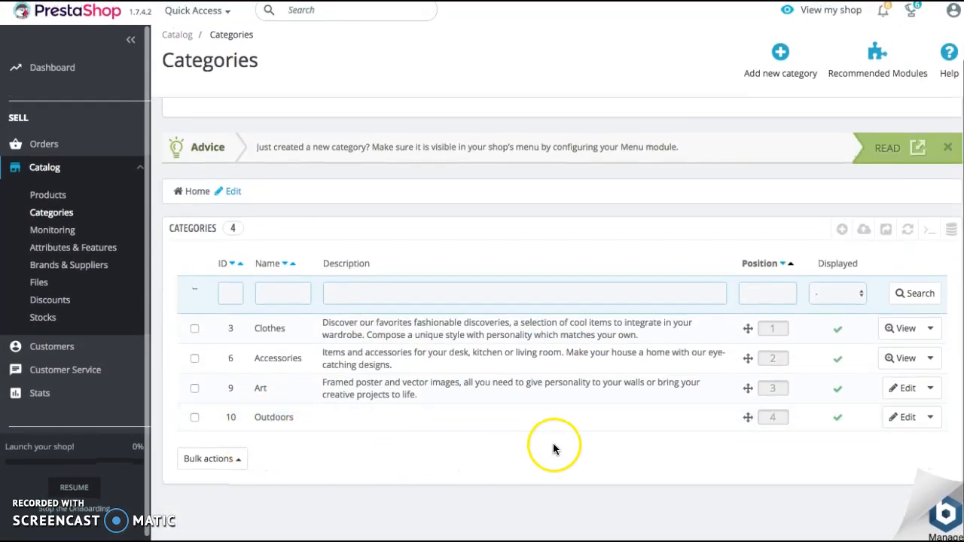